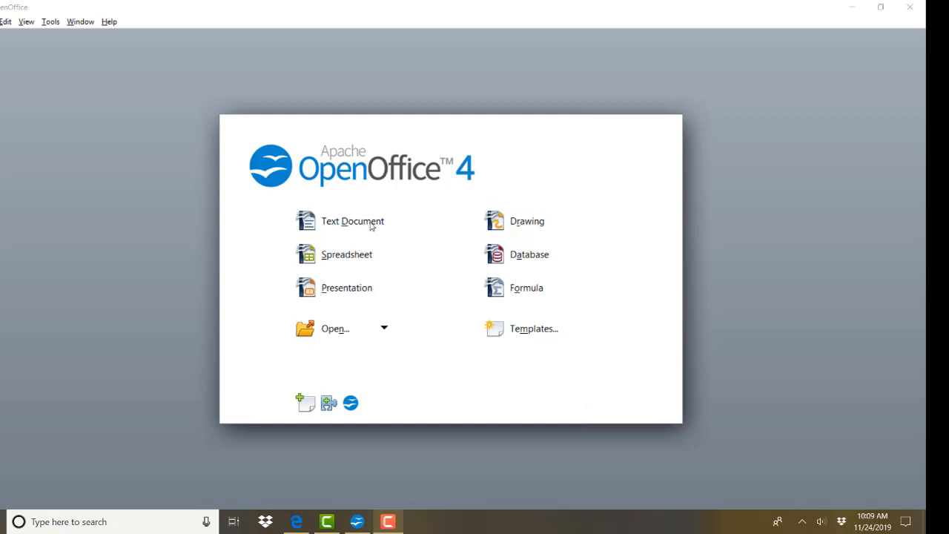
Create a new drawing and reduce all four page margins to about 0.21 inch
click(521, 229)
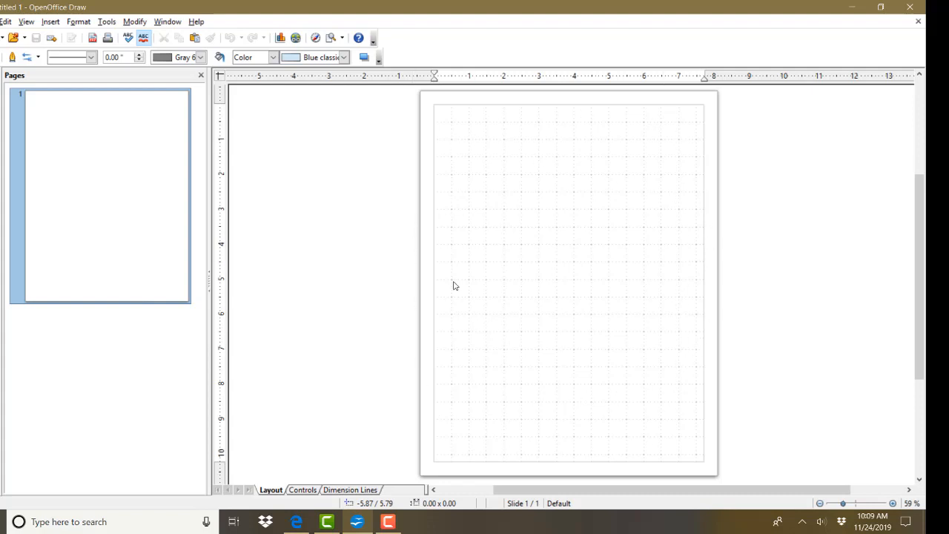
click(72, 24)
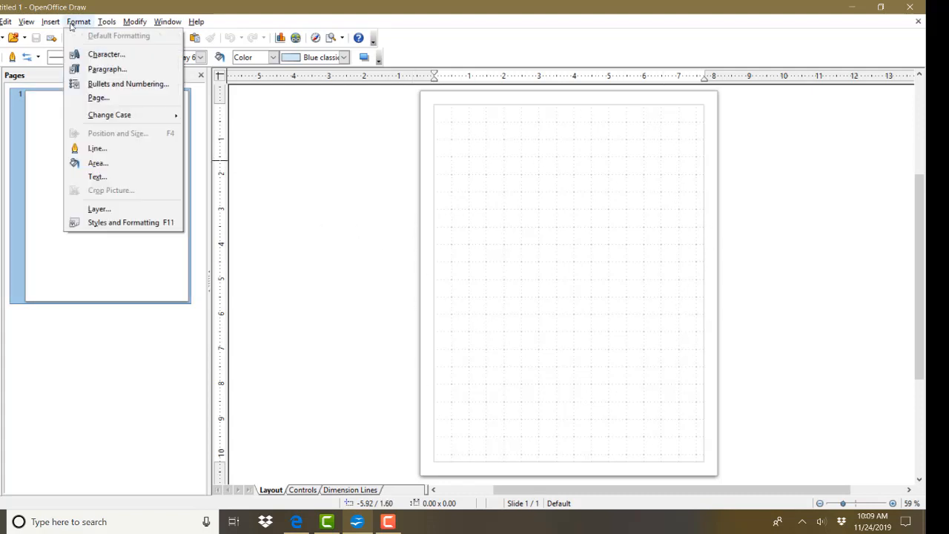
click(88, 99)
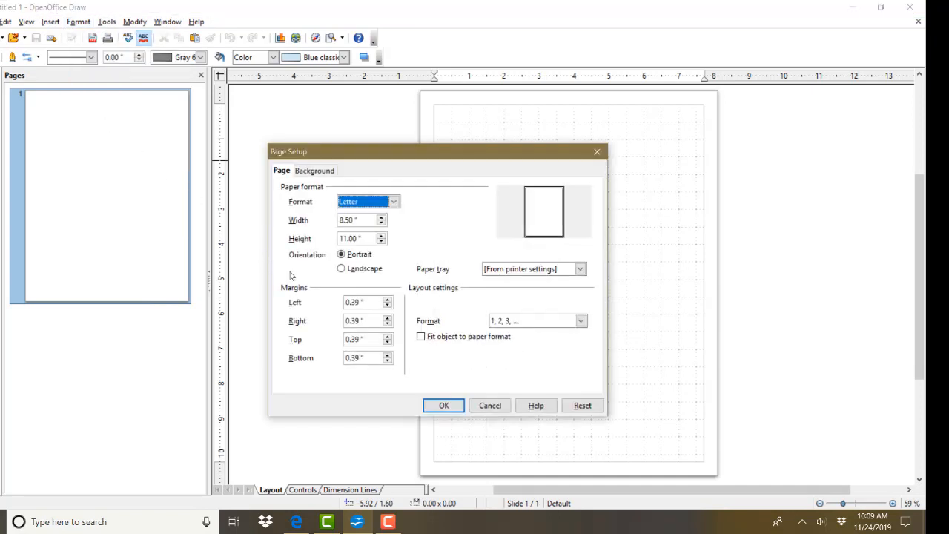
click(387, 307)
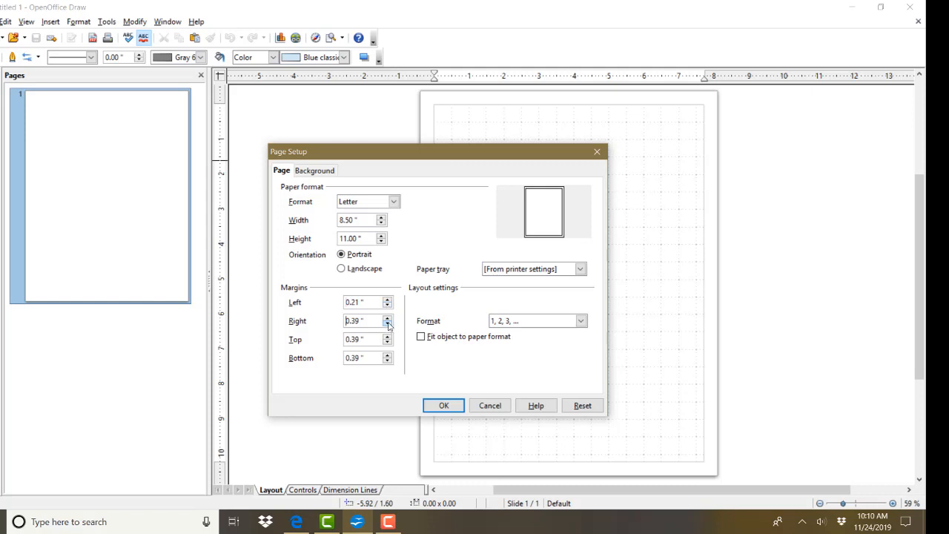
click(387, 324)
click(387, 318)
click(387, 343)
click(387, 343)
click(388, 361)
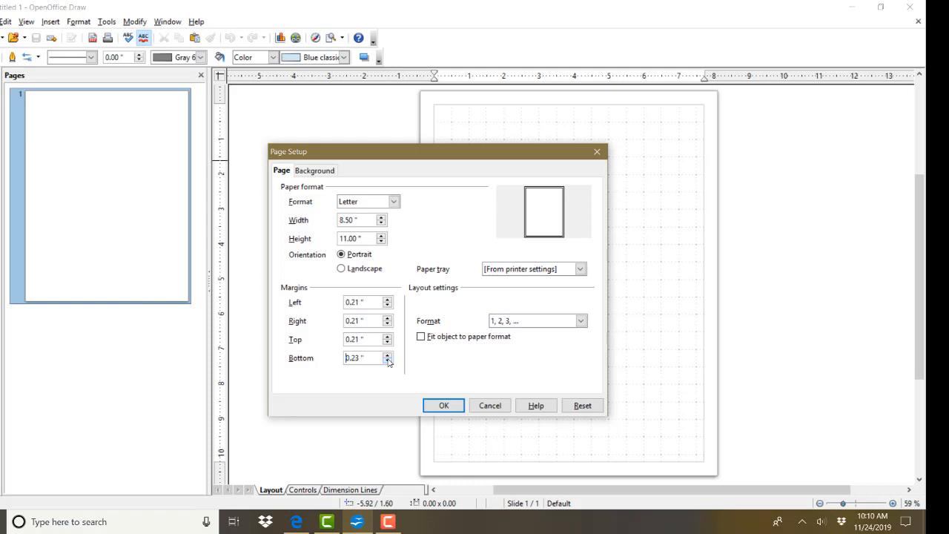
click(456, 408)
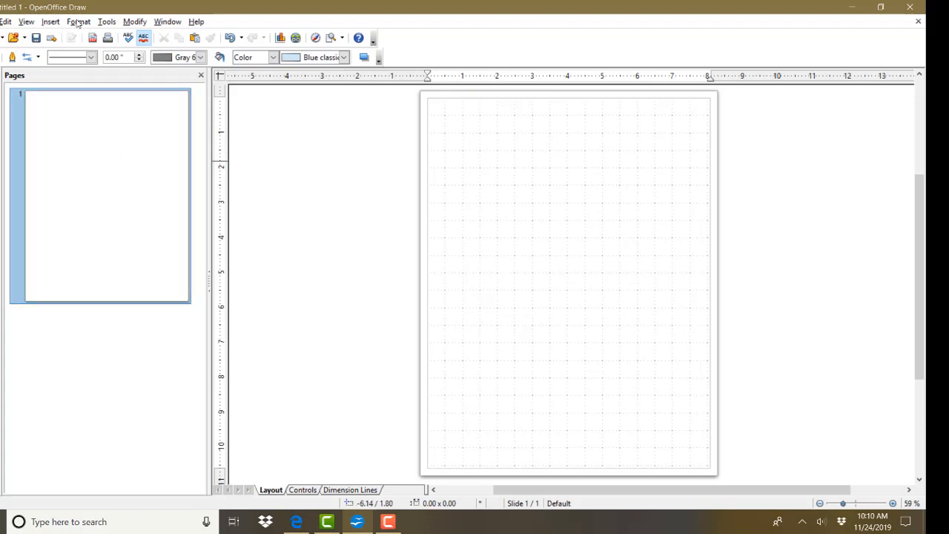
click(24, 22)
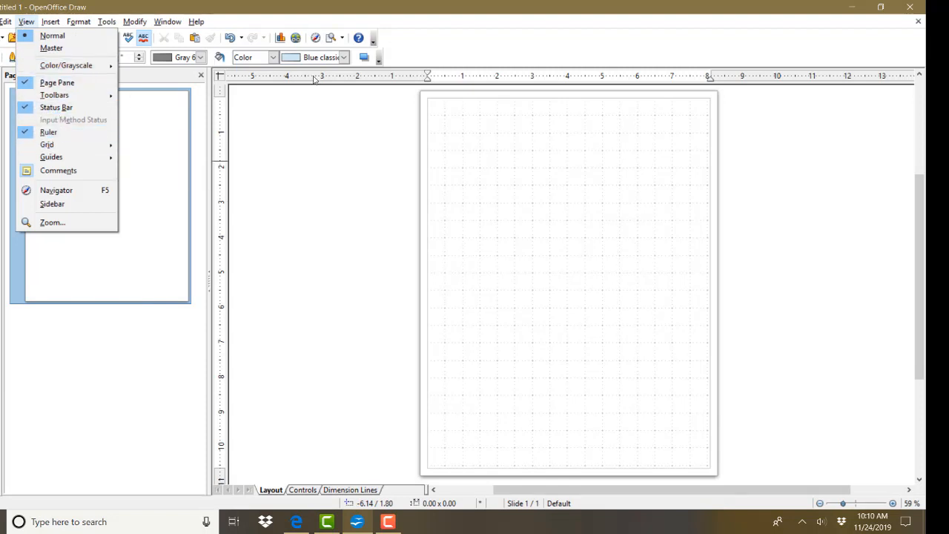
mouse_move(59, 147)
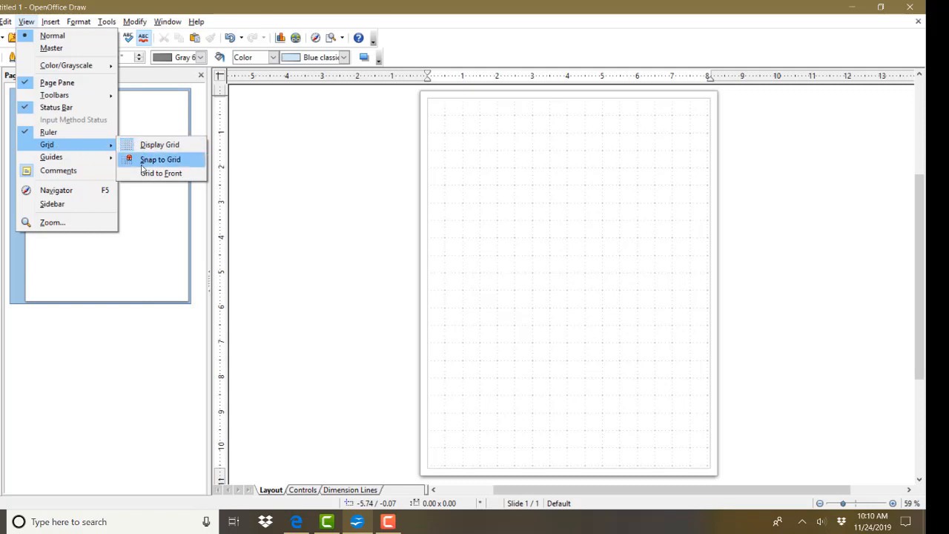
click(326, 166)
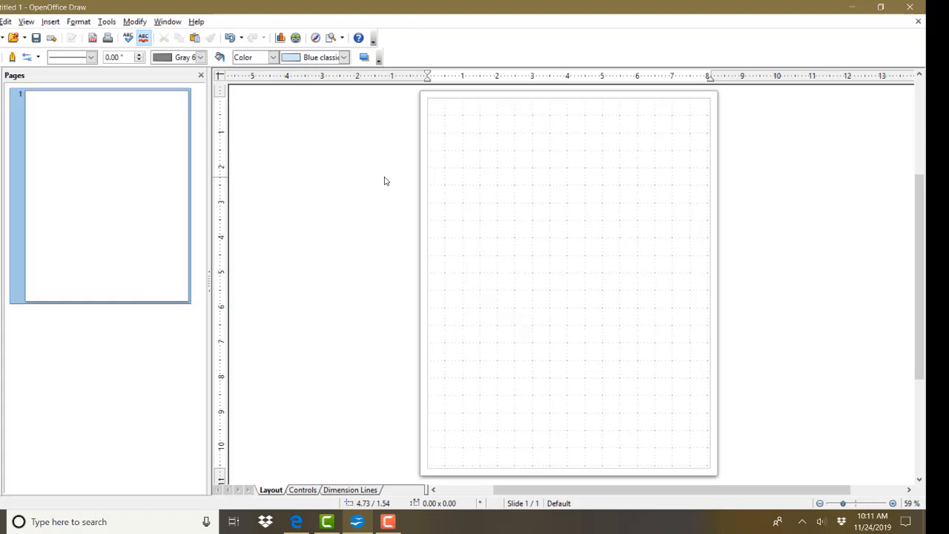
Insert the "cream" picture from the MG papers folder onto the page
click(51, 23)
mouse_move(96, 169)
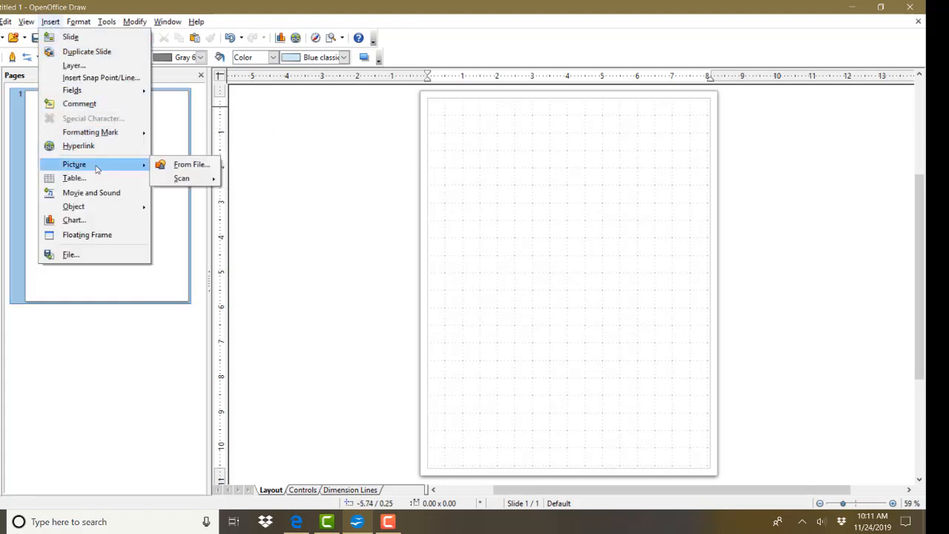
click(178, 164)
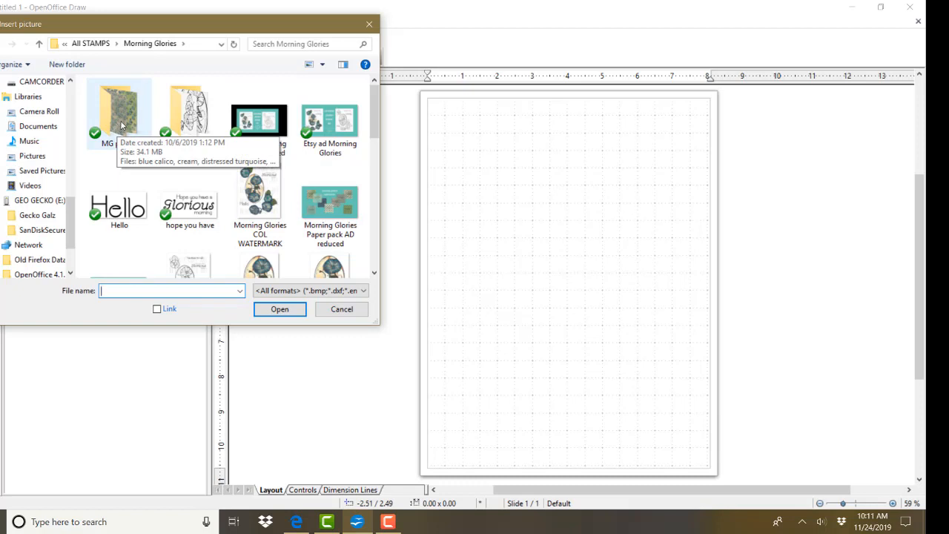
double_click(121, 123)
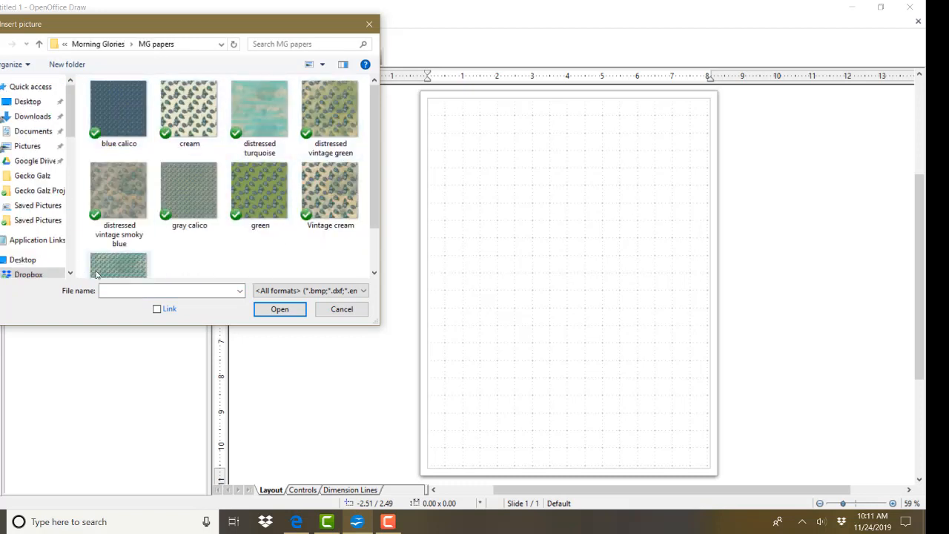
click(195, 118)
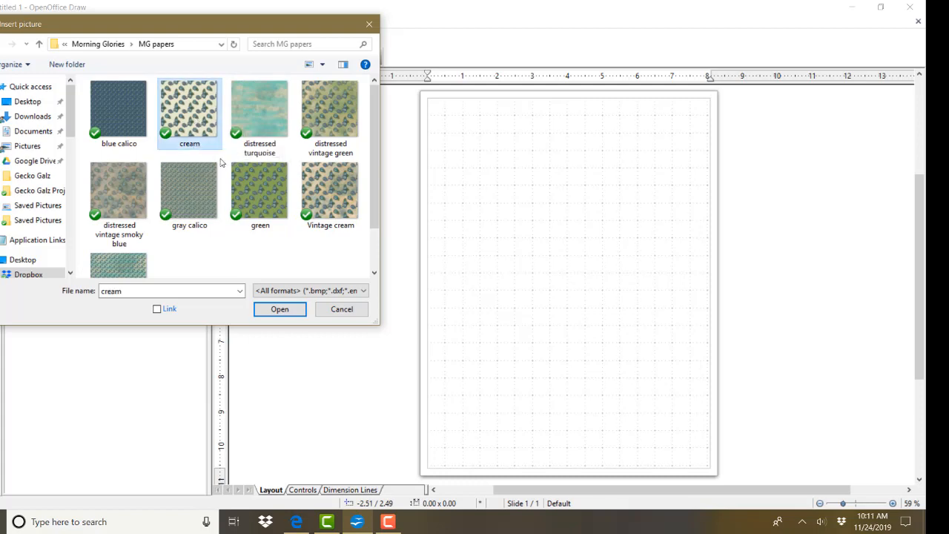
click(280, 309)
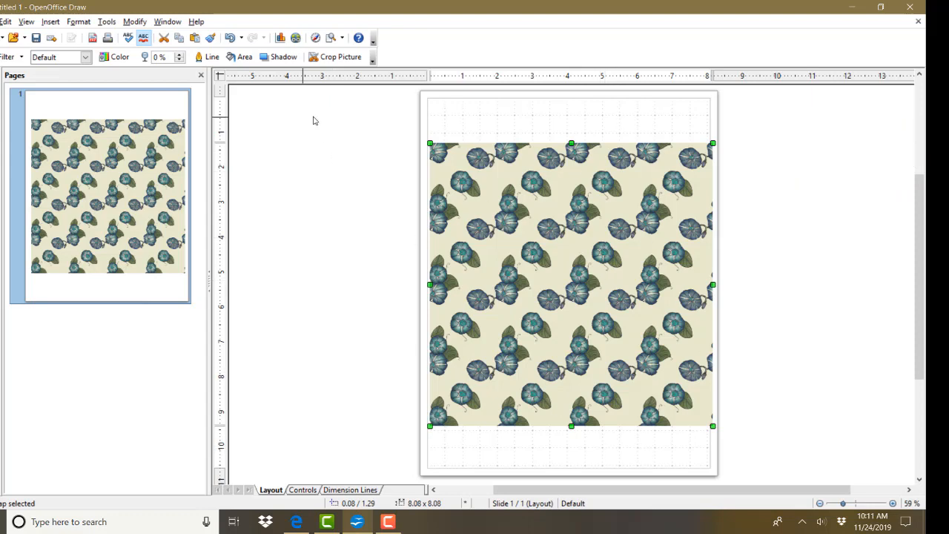
Crop the cream picture to about 4.46 × 5.42 inches and move it to the upper-left corner of the page margins
click(347, 58)
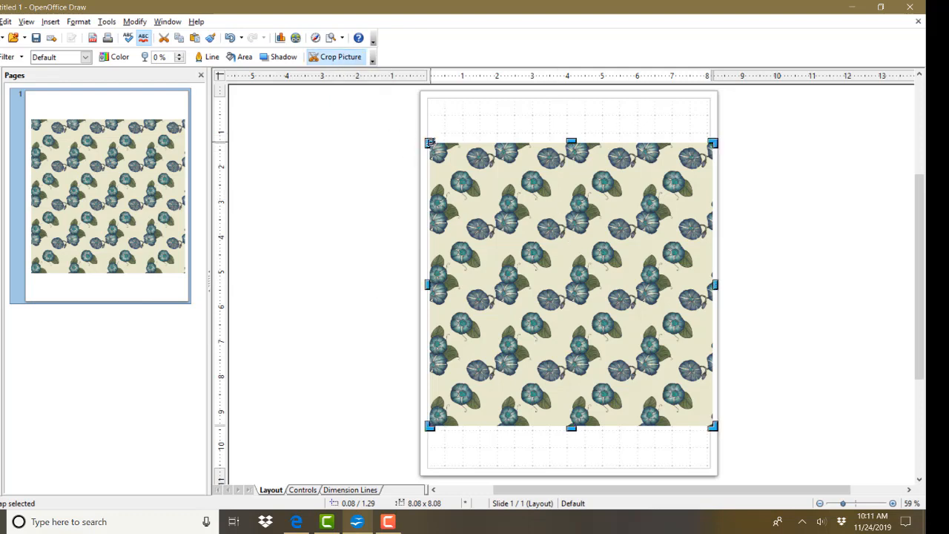
drag(429, 142, 562, 227)
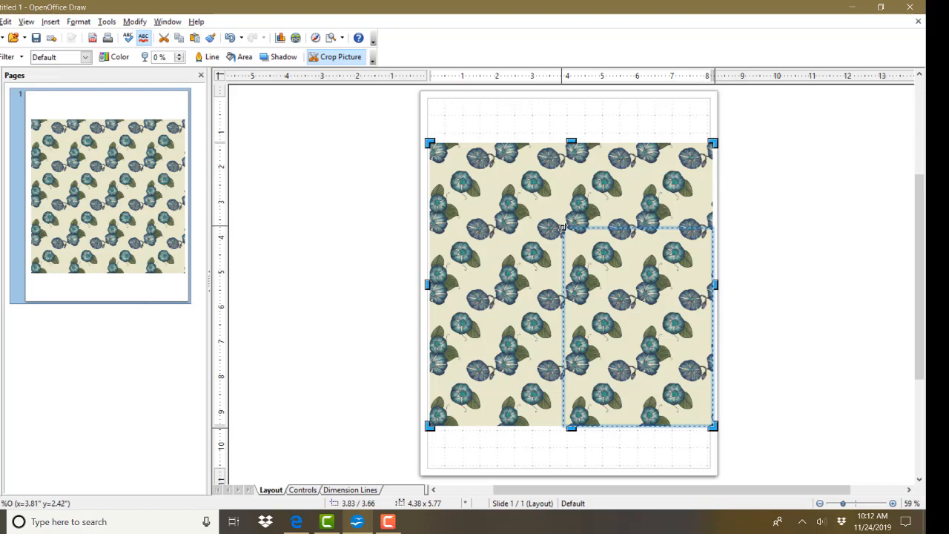
drag(562, 228, 562, 229)
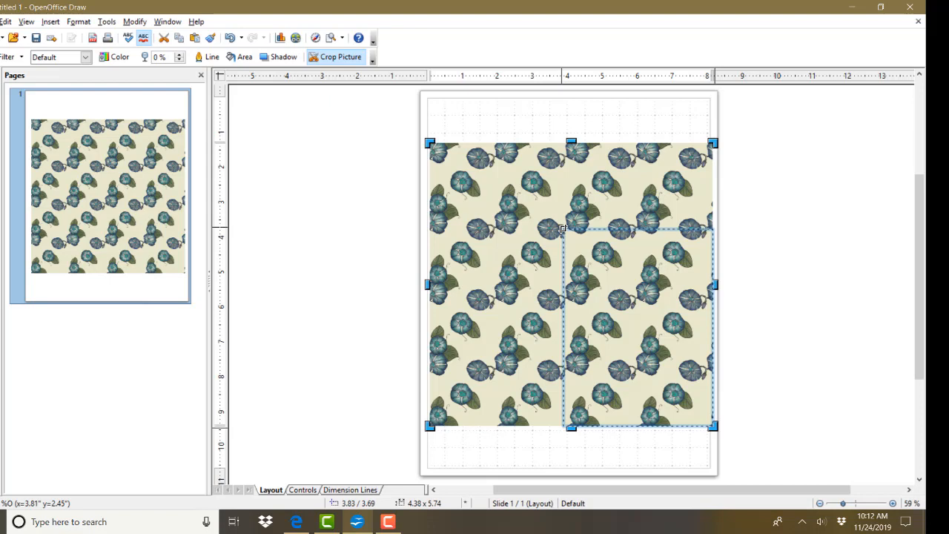
mouse_move(562, 229)
mouse_down()
mouse_move(562, 282)
mouse_move(556, 237)
mouse_up()
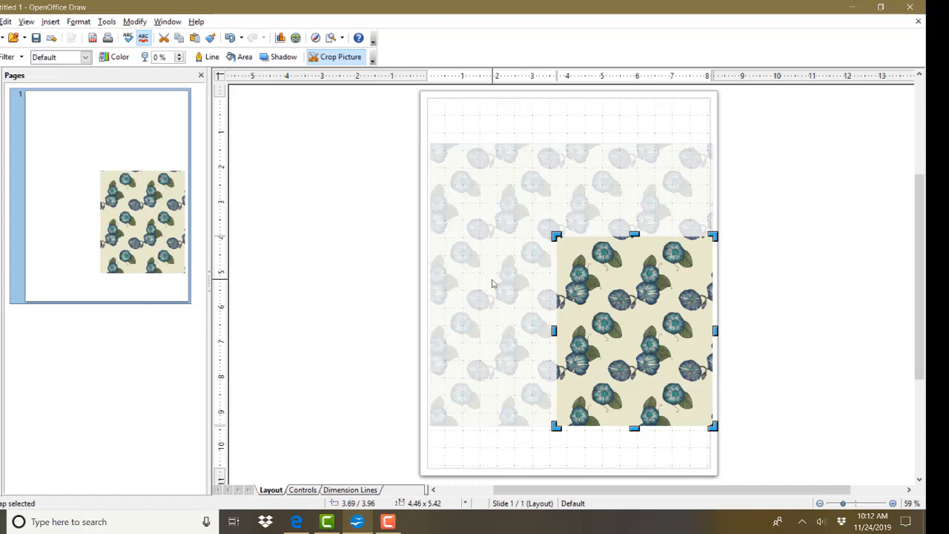
click(495, 285)
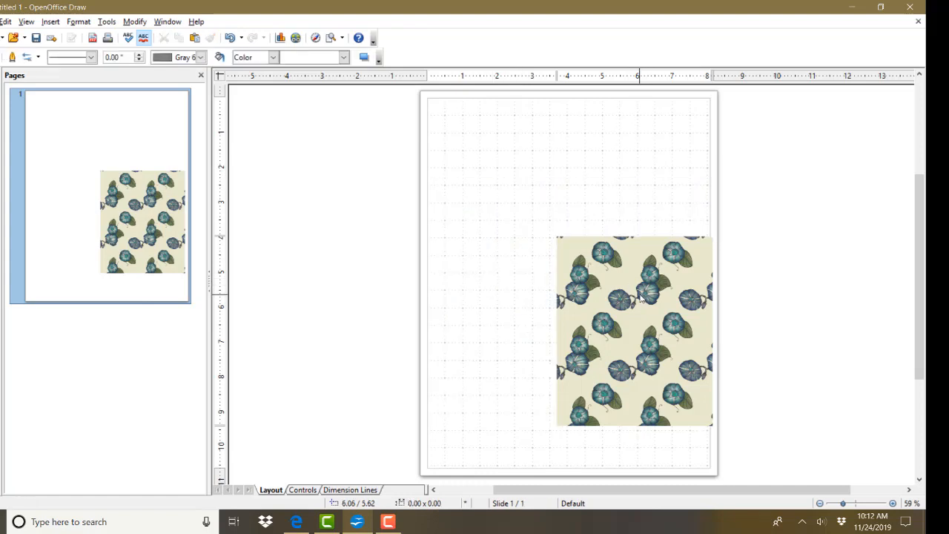
drag(624, 278, 512, 157)
click(866, 242)
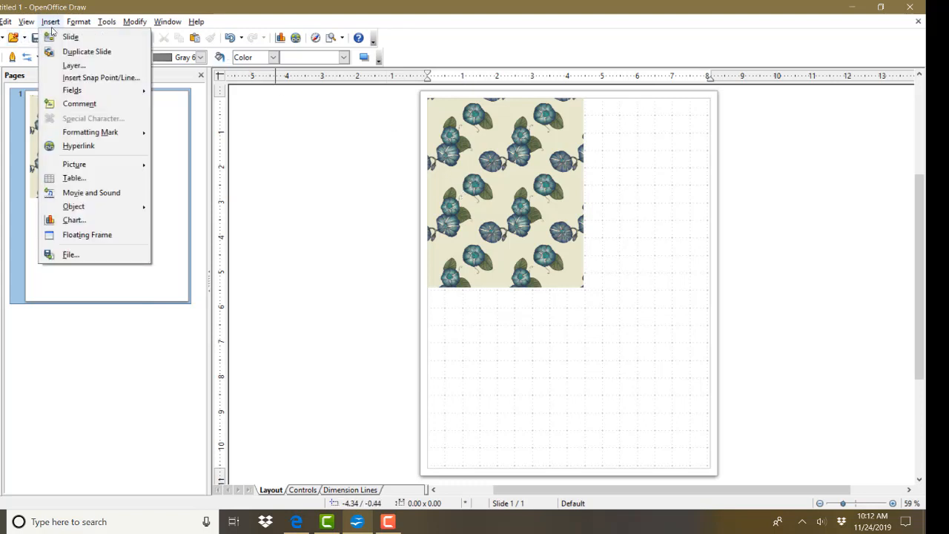
Insert the "blue calico" picture from the MG papers folder onto the page
mouse_move(26, 24)
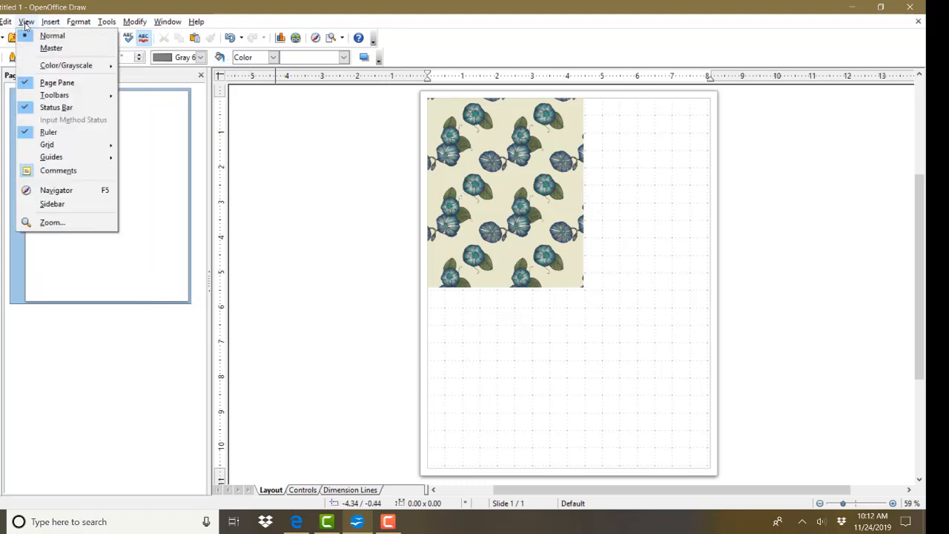
mouse_move(74, 164)
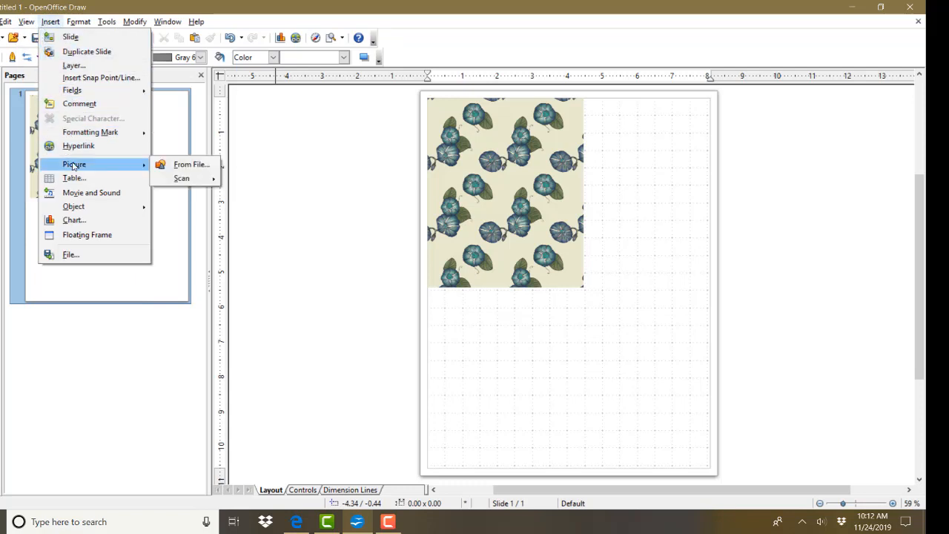
click(175, 166)
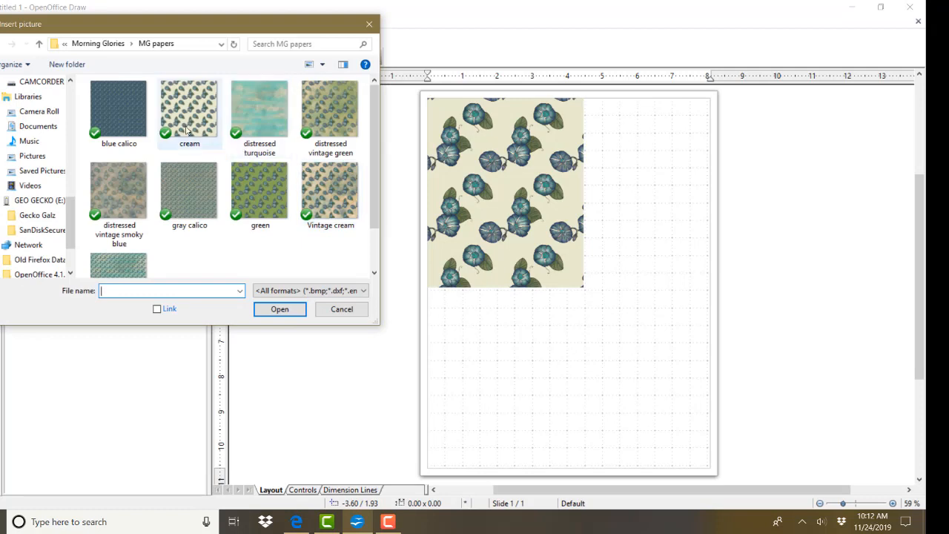
click(128, 114)
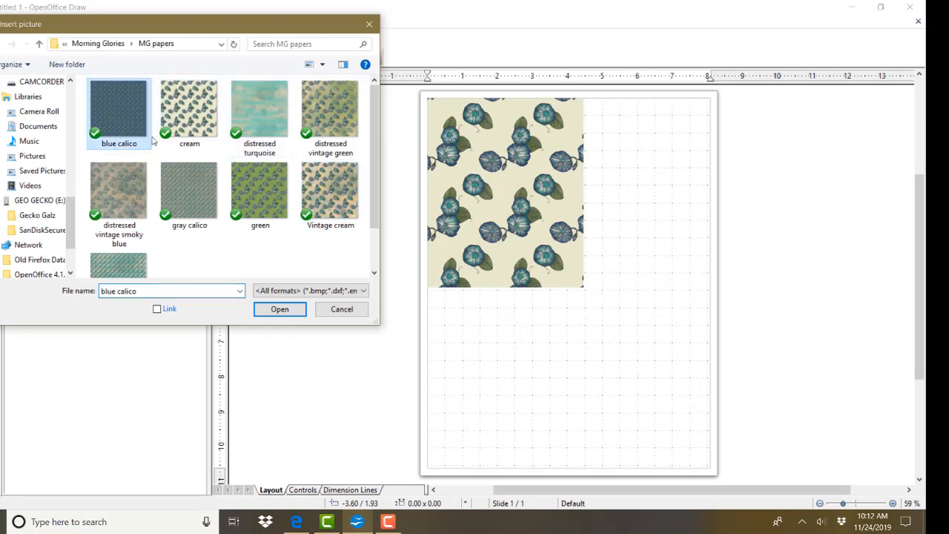
click(276, 310)
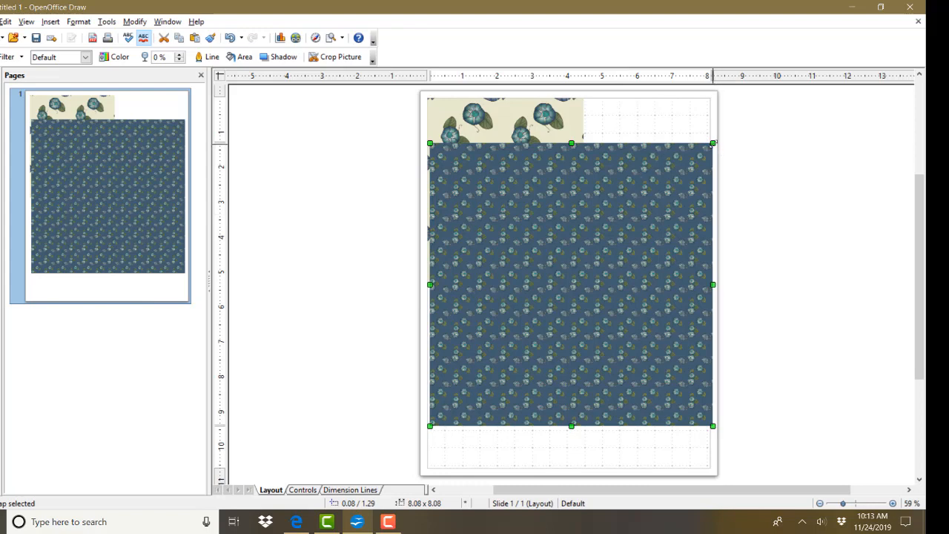
mouse_move(712, 144)
mouse_down()
mouse_move(690, 166)
mouse_move(710, 144)
mouse_up()
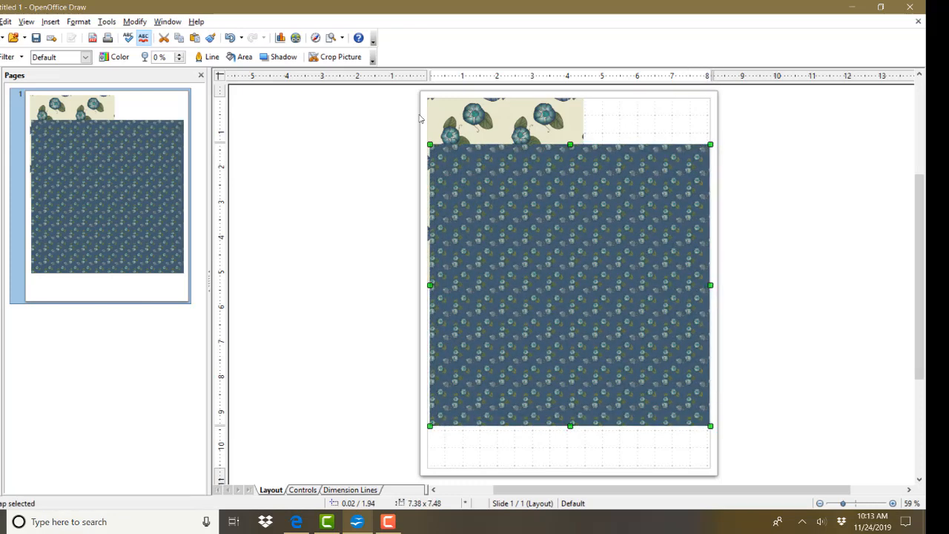
click(5, 22)
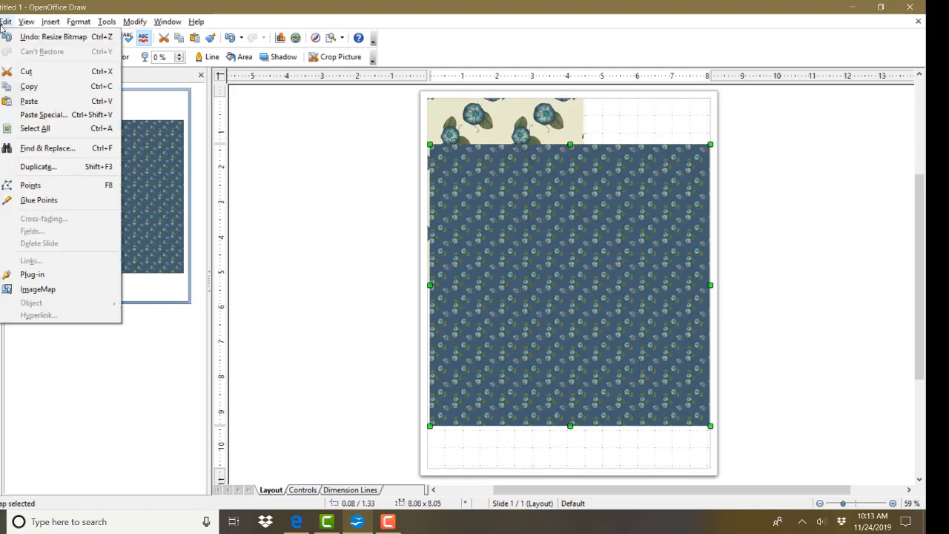
click(45, 42)
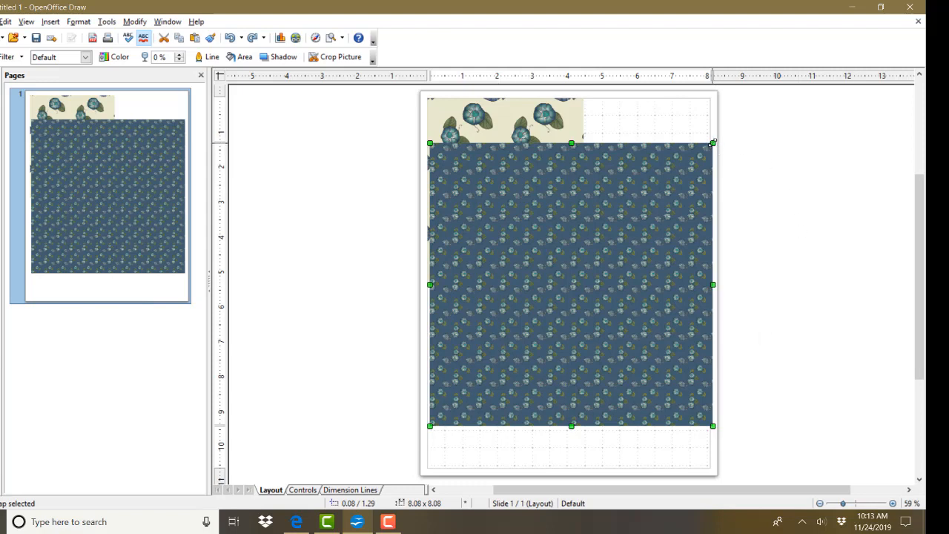
Scale the blue calico picture proportionally to about 4.39 × 4.39 inches and move it to the left margin, overlapping the cream picture's lower part
drag(713, 142, 578, 286)
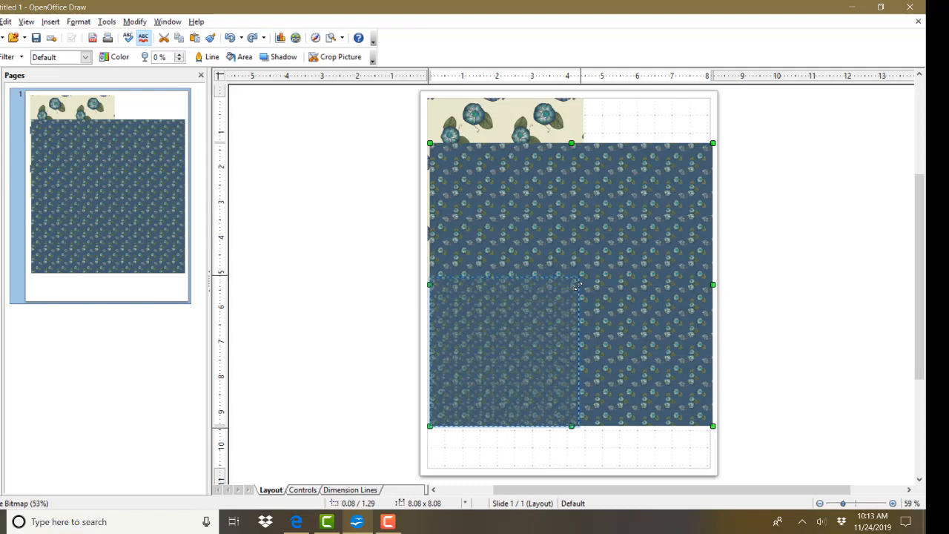
drag(578, 286, 582, 284)
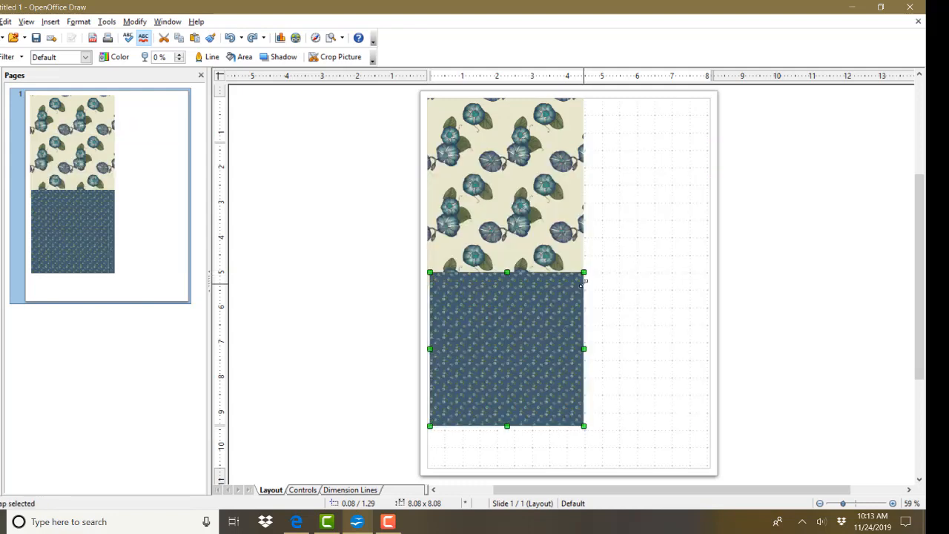
drag(529, 317, 529, 299)
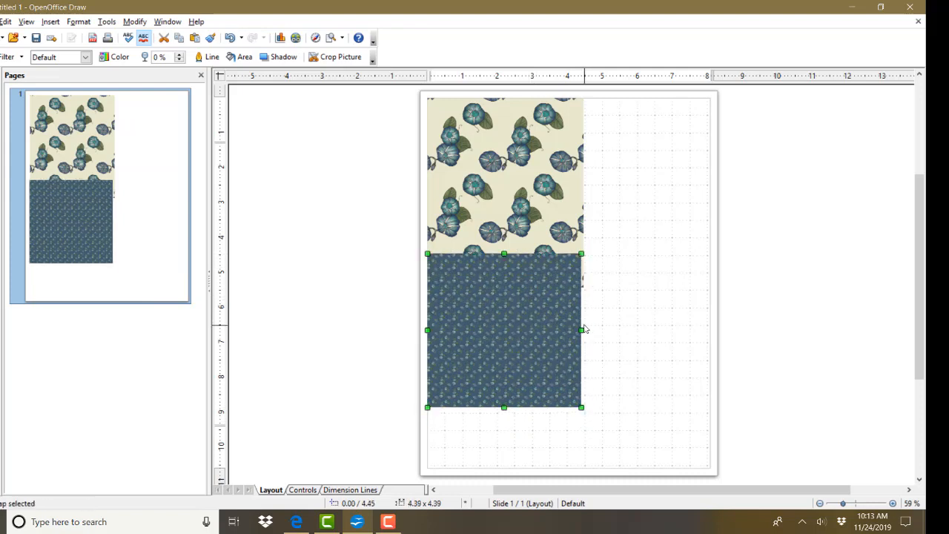
Enlarge the blue calico picture to about 4.52 × 4.52 inches and move it down along the left margin to about 4.65 inches vertically
drag(582, 329, 586, 330)
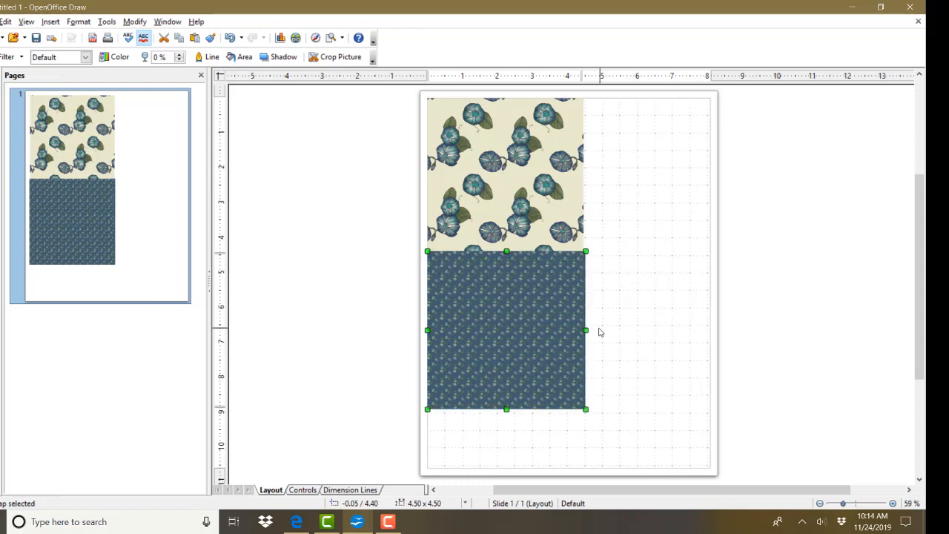
click(828, 303)
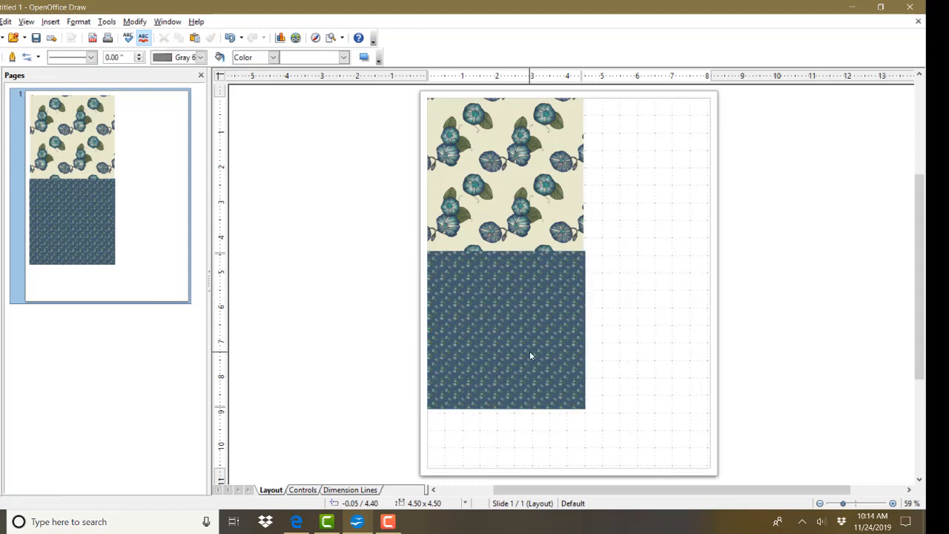
drag(530, 355, 531, 361)
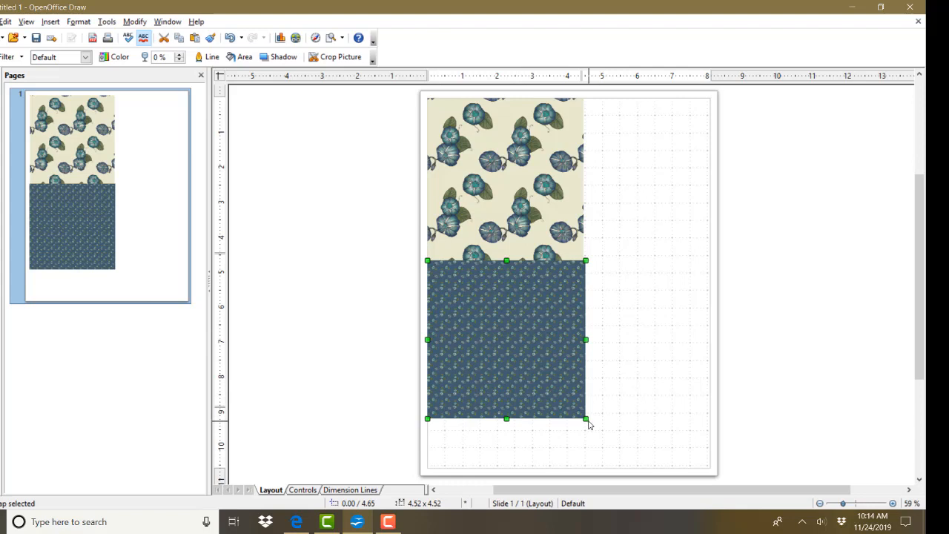
click(653, 377)
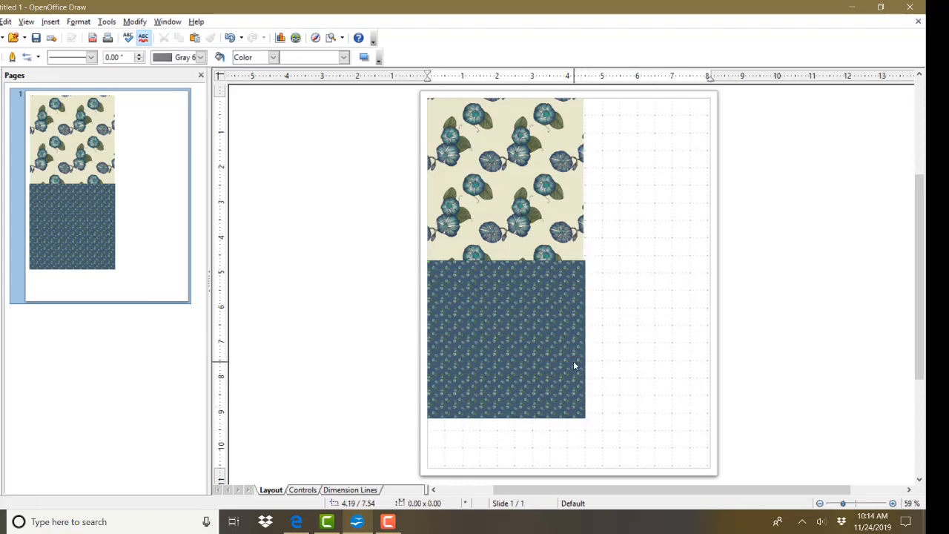
Move the blue calico picture to the left margin directly below the cream picture, at about 0.01 / 5.43 inches
drag(479, 389, 507, 423)
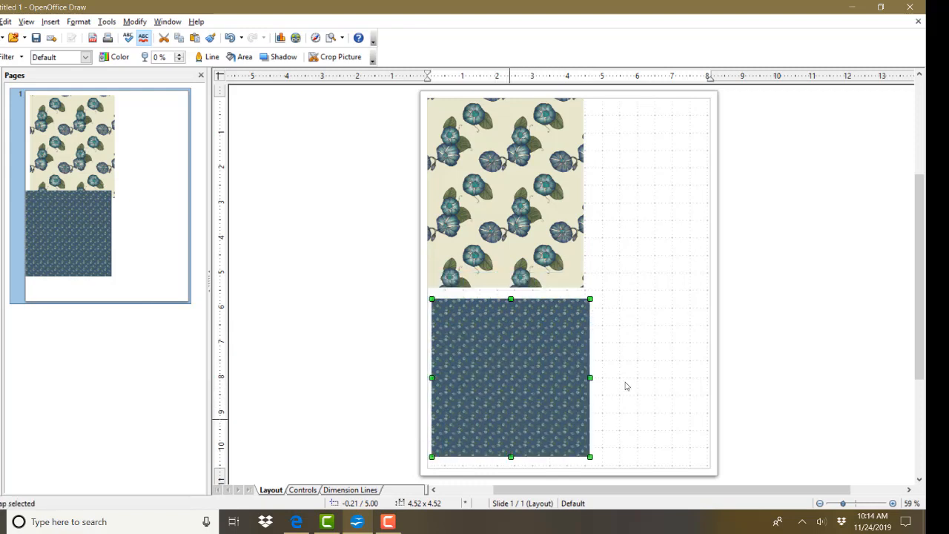
key(Up)
key(Up)
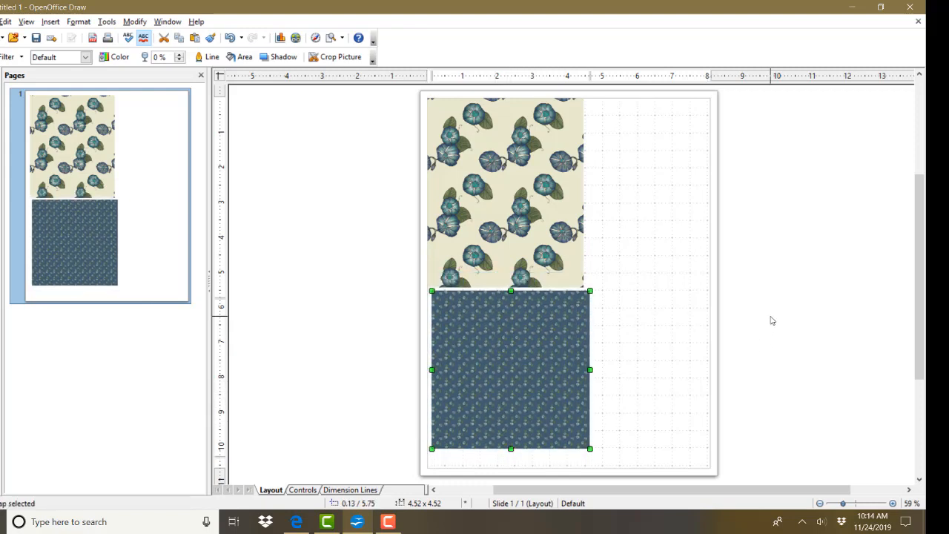
key(Up)
key(Left)
key(Left)
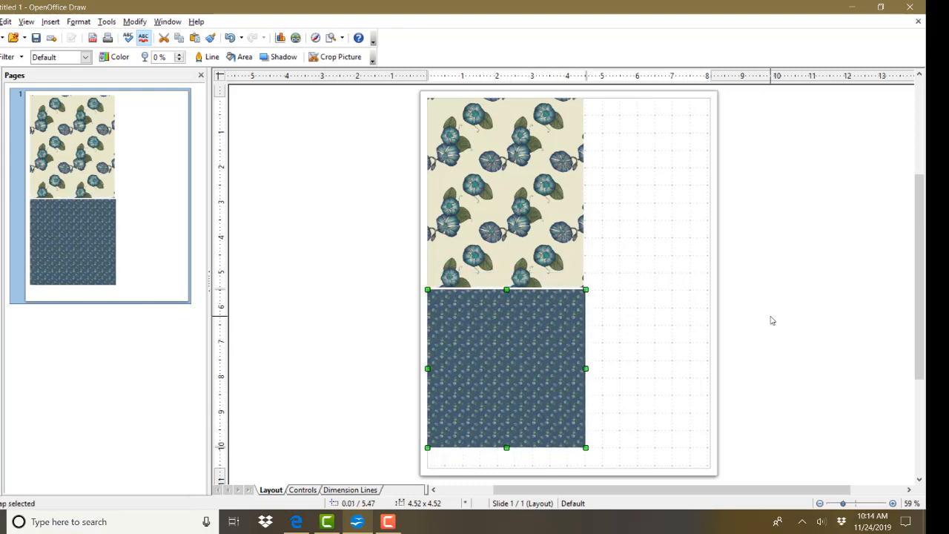
key(Up)
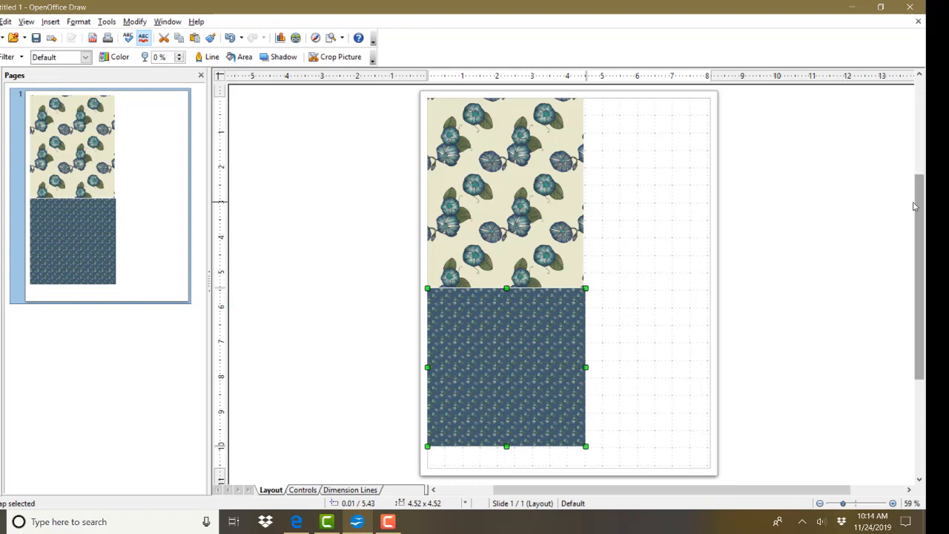
click(852, 207)
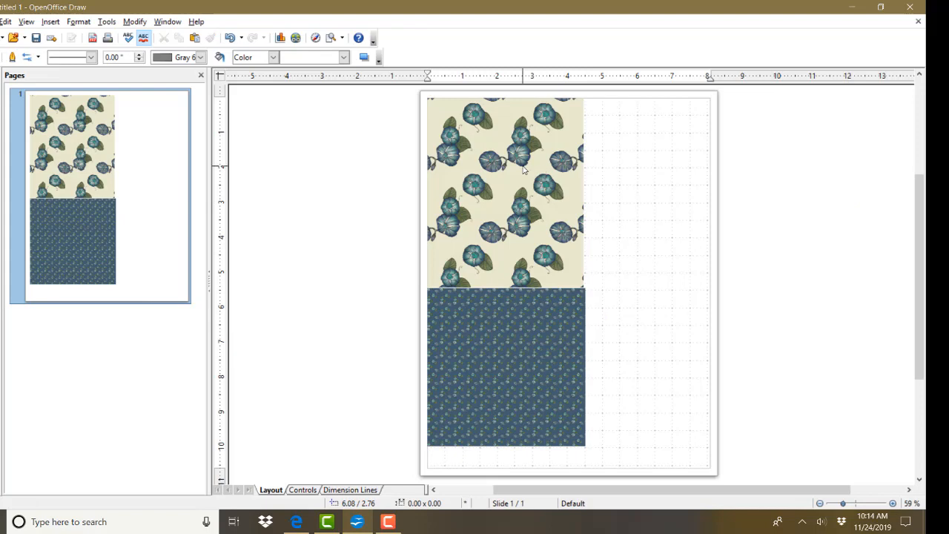
Insert the "Oval glories COL" picture from the Morning Glories folder and move it over the cream picture, at about 0.10 / 0.49 inches
click(50, 21)
mouse_move(69, 165)
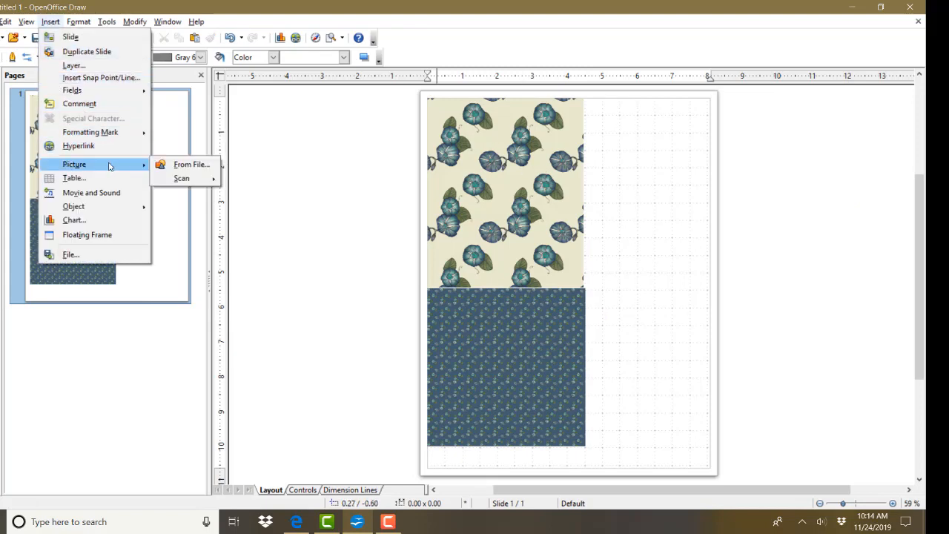
click(159, 165)
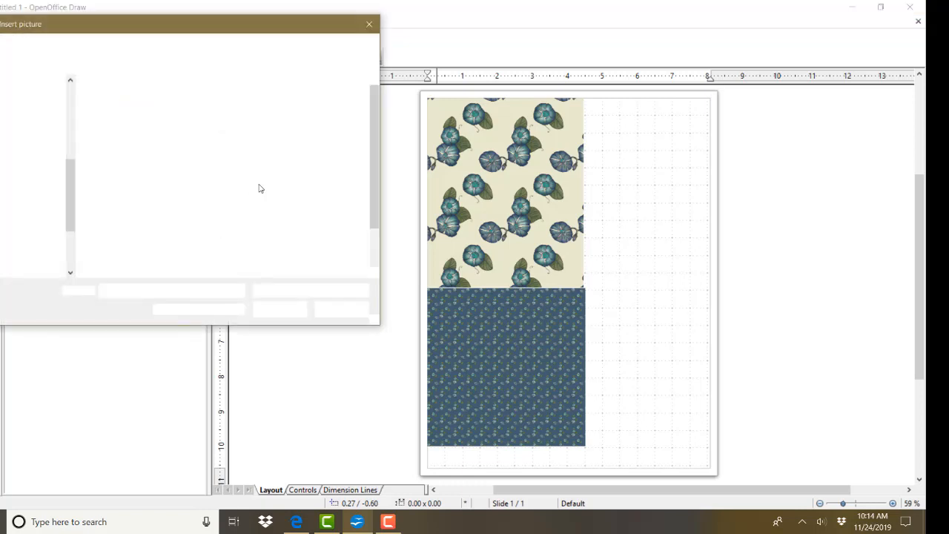
click(88, 44)
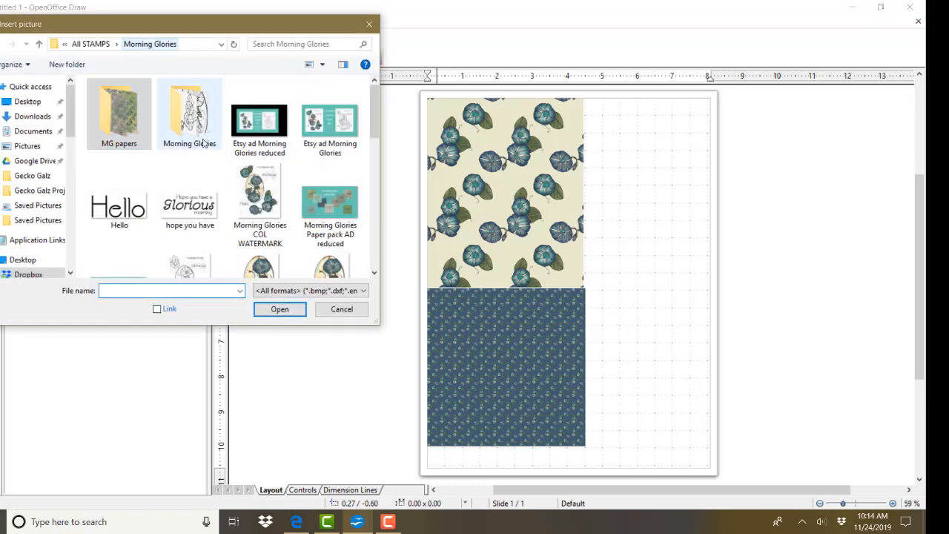
drag(376, 125, 374, 151)
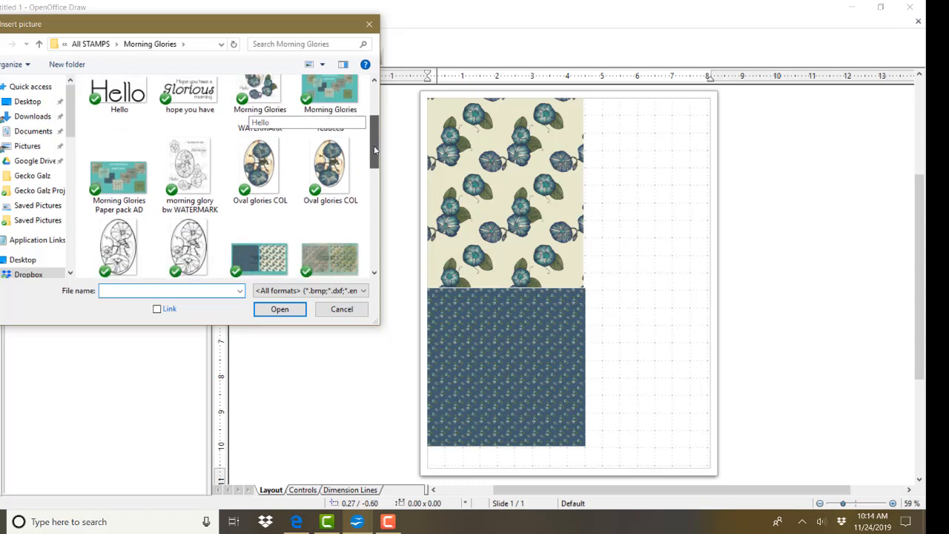
click(326, 169)
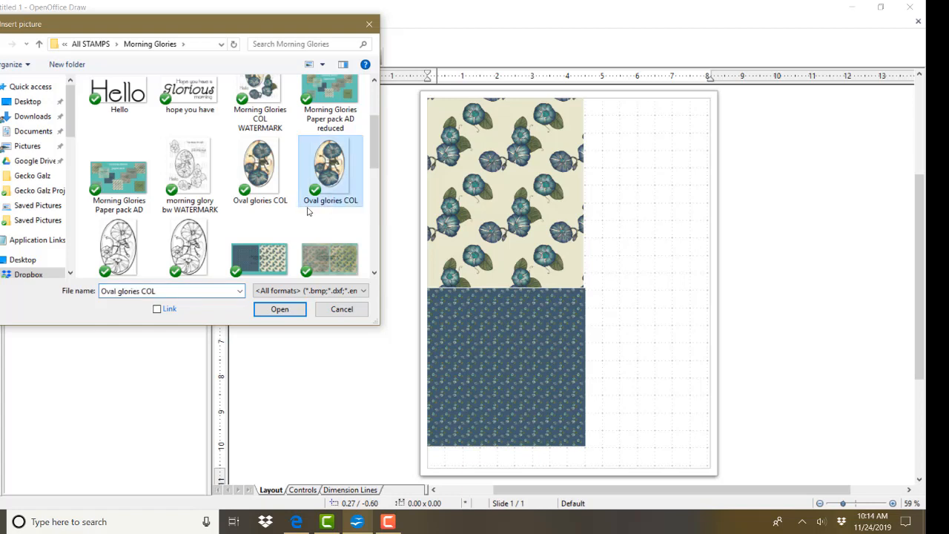
double_click(333, 161)
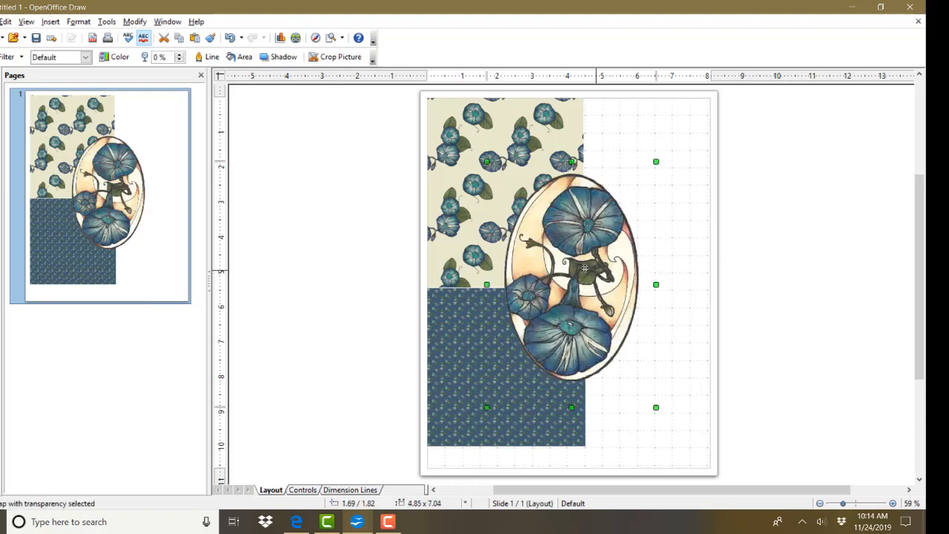
drag(594, 270, 518, 146)
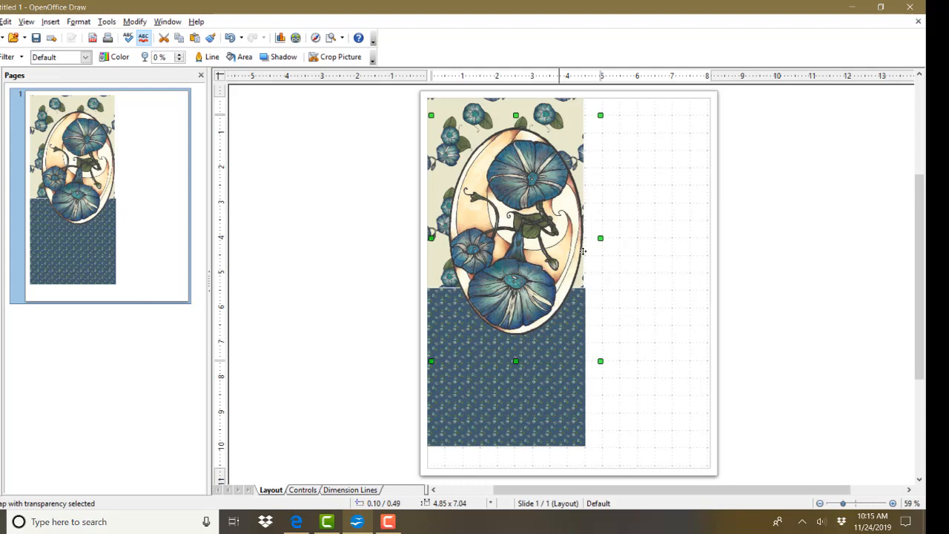
drag(600, 238, 662, 237)
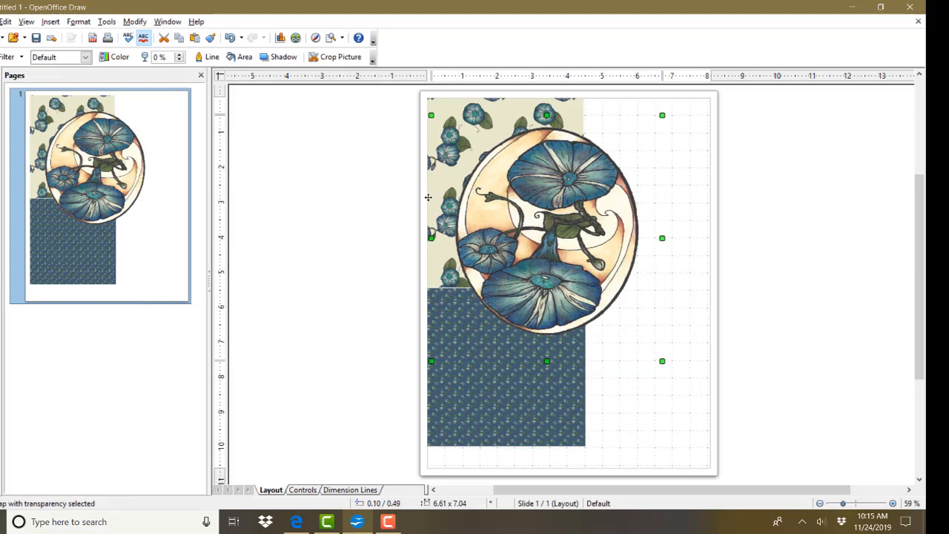
click(15, 25)
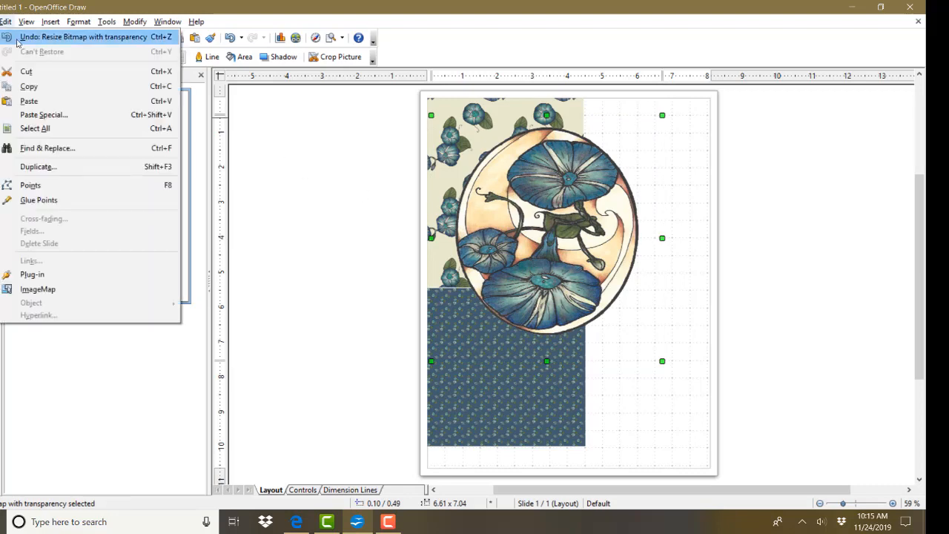
click(19, 37)
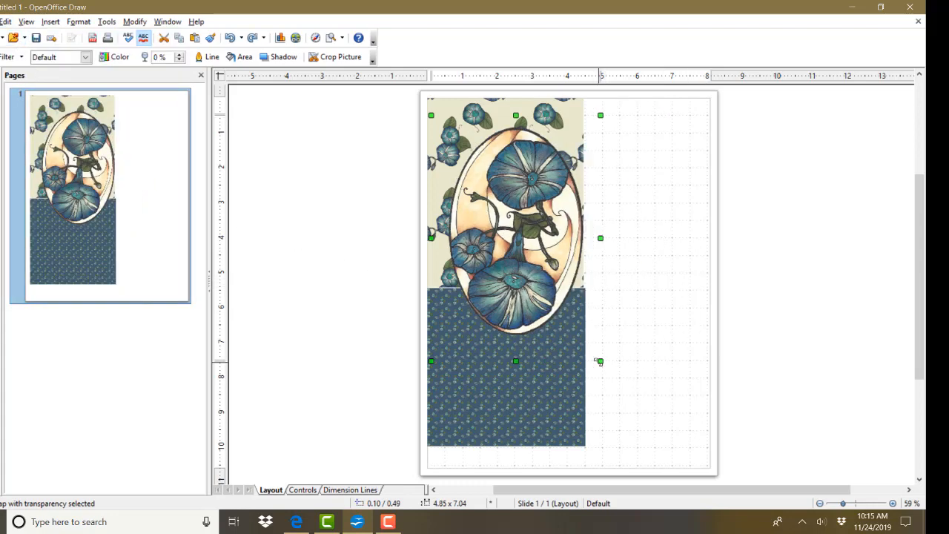
Scale the oval picture proportionally to about 3.84 × 5.57 inches and move it beside the cream picture, at about 4.45 / -0.21 inches
drag(599, 361, 564, 319)
mouse_move(493, 237)
mouse_down()
mouse_move(489, 206)
mouse_move(502, 224)
mouse_up()
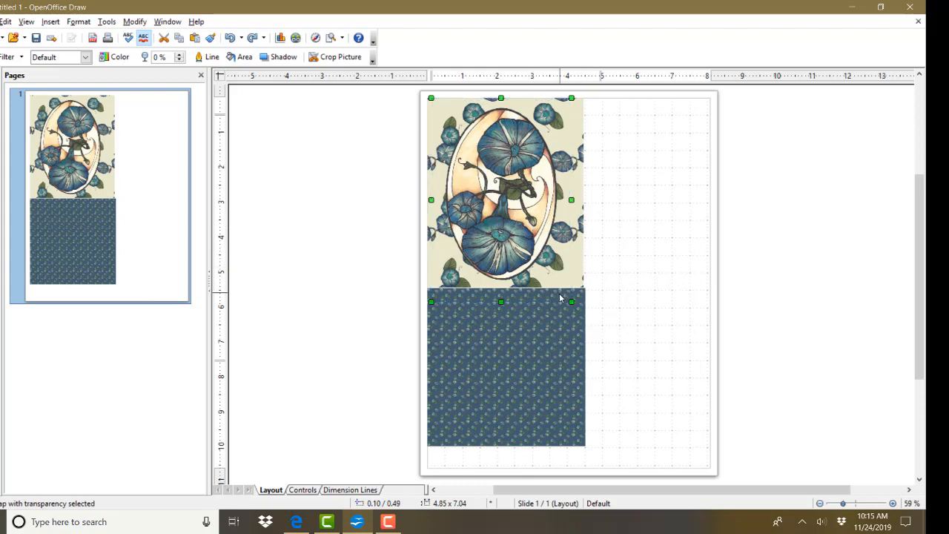
drag(572, 301, 565, 292)
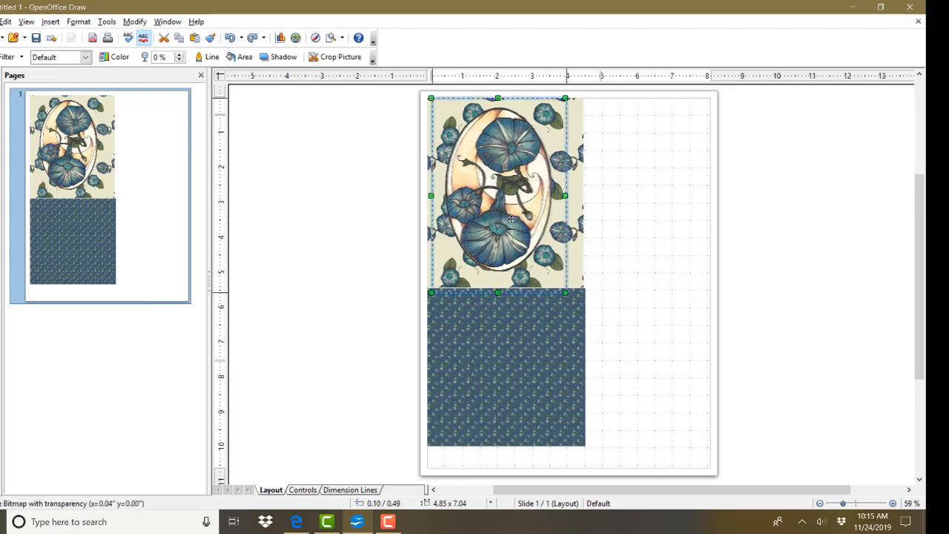
drag(511, 220, 518, 227)
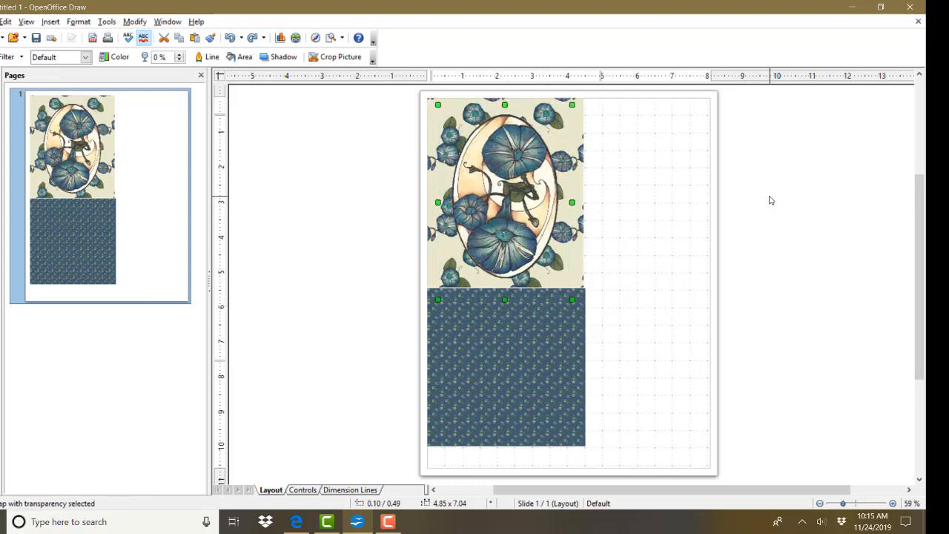
mouse_move(515, 200)
mouse_down()
mouse_move(565, 197)
mouse_move(511, 198)
mouse_up()
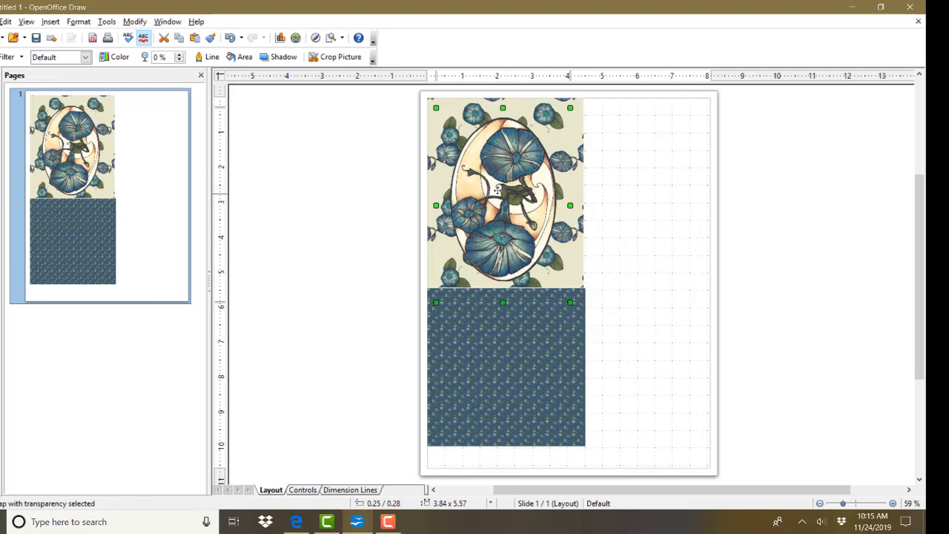
drag(500, 194, 650, 178)
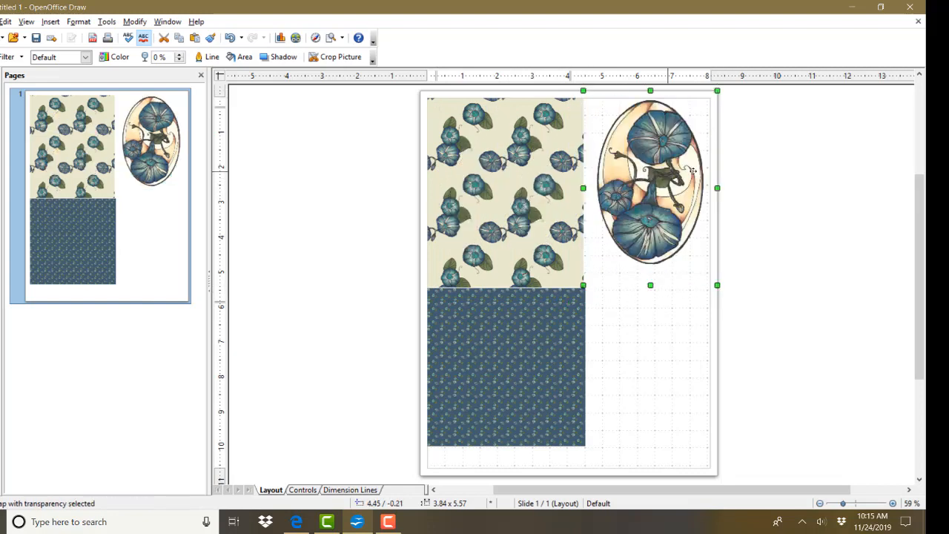
click(861, 180)
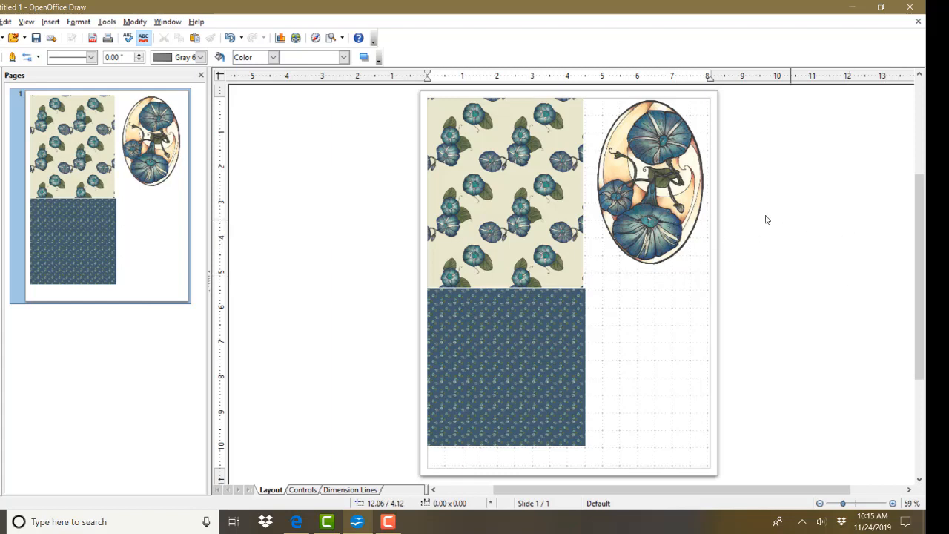
click(664, 222)
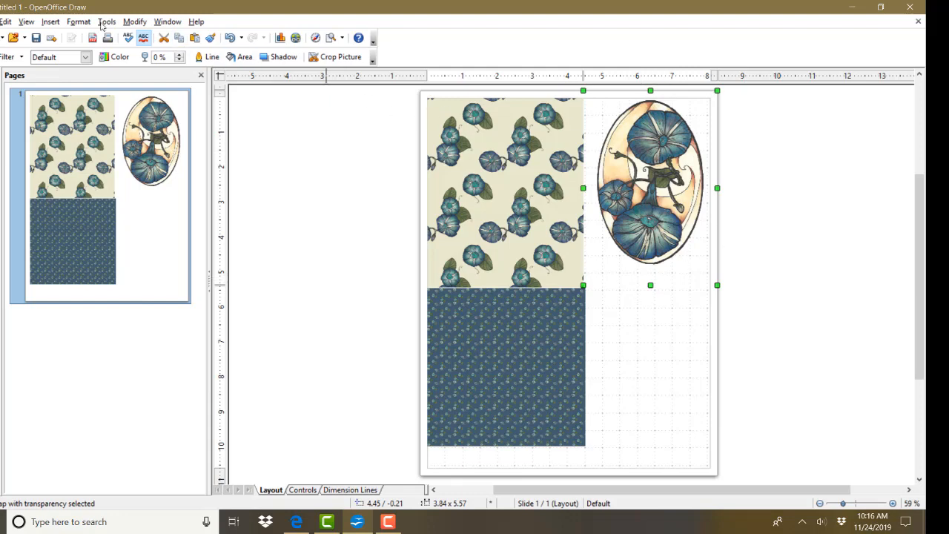
click(50, 22)
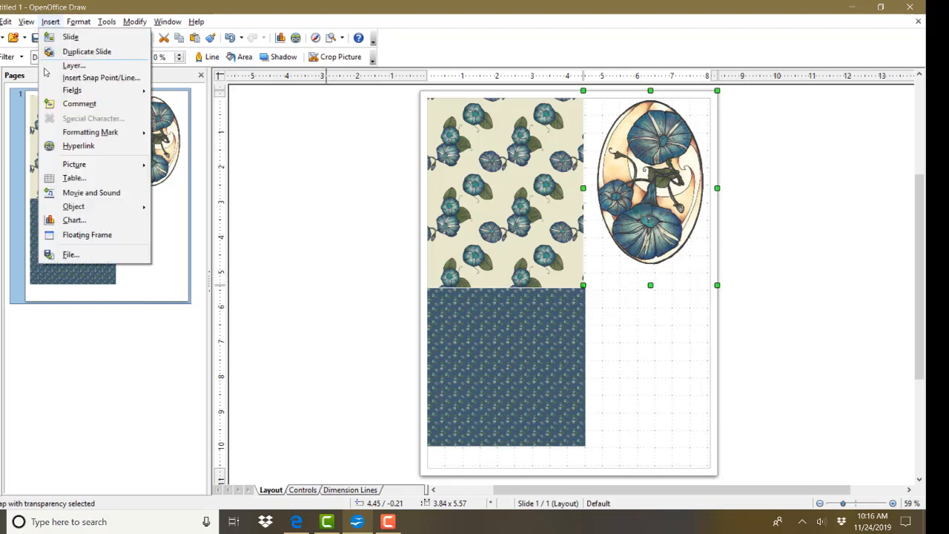
mouse_move(83, 165)
click(178, 165)
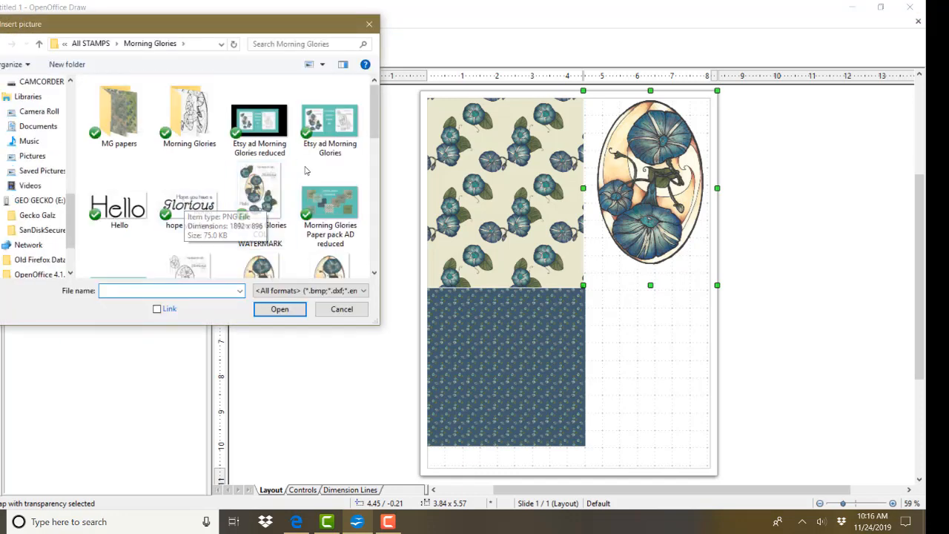
drag(375, 127, 374, 247)
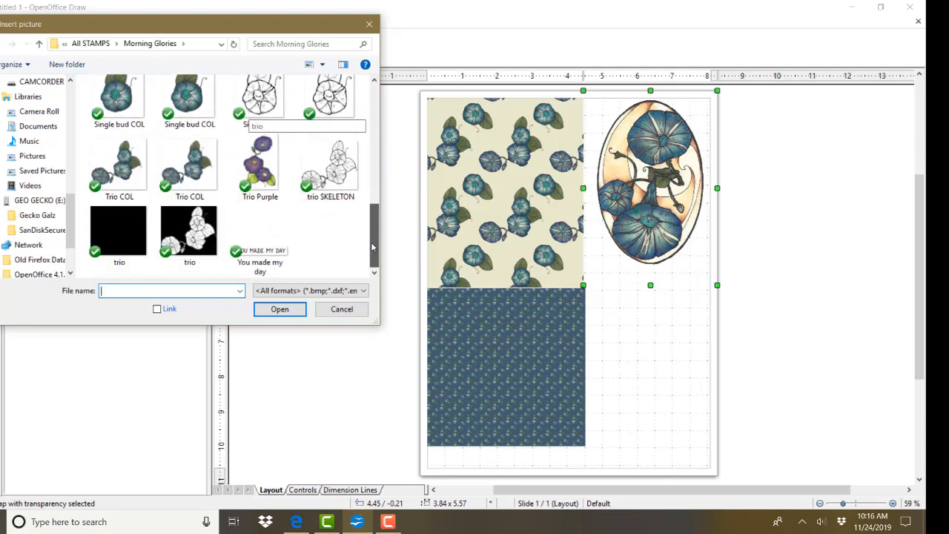
click(263, 241)
click(281, 311)
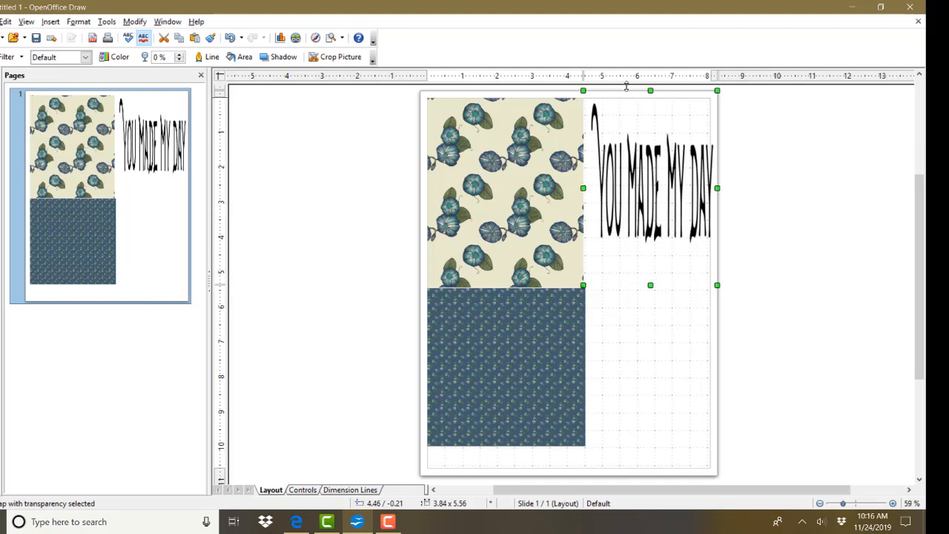
click(6, 22)
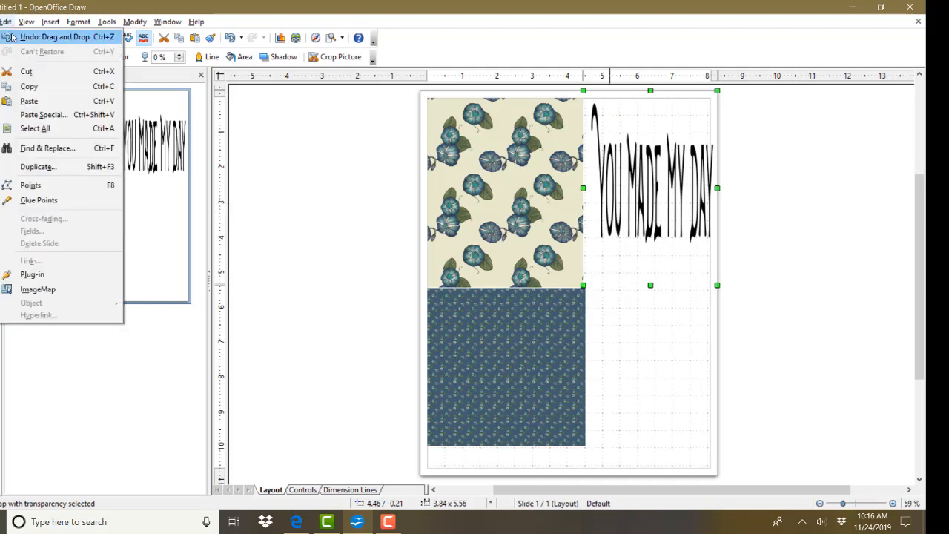
click(52, 37)
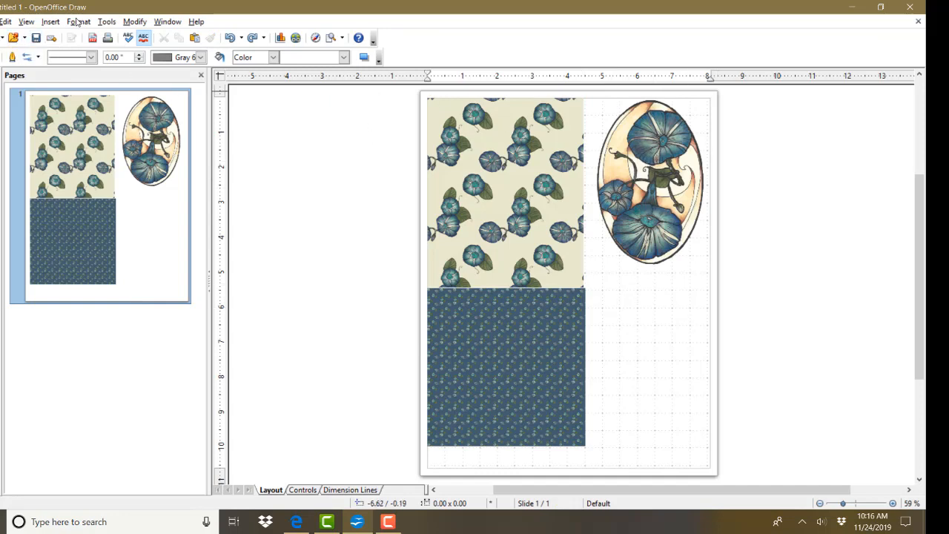
Insert the "You made my day" picture from the Morning Glories folder as a separate object on the page
click(51, 21)
mouse_move(76, 170)
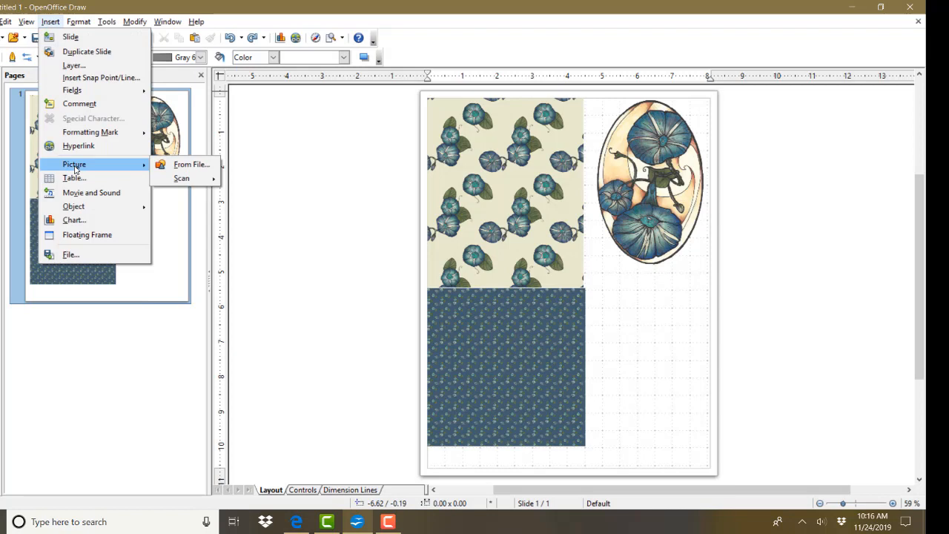
click(161, 169)
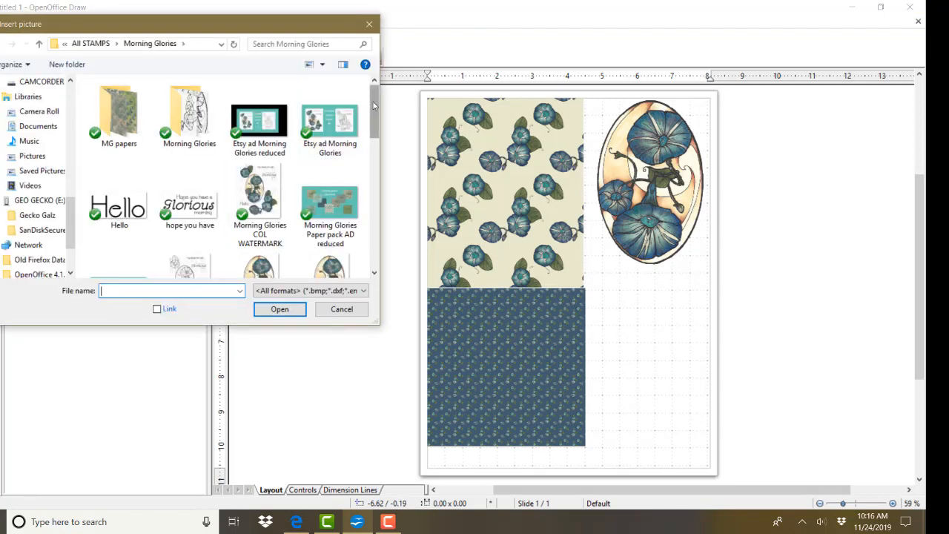
drag(375, 105, 375, 234)
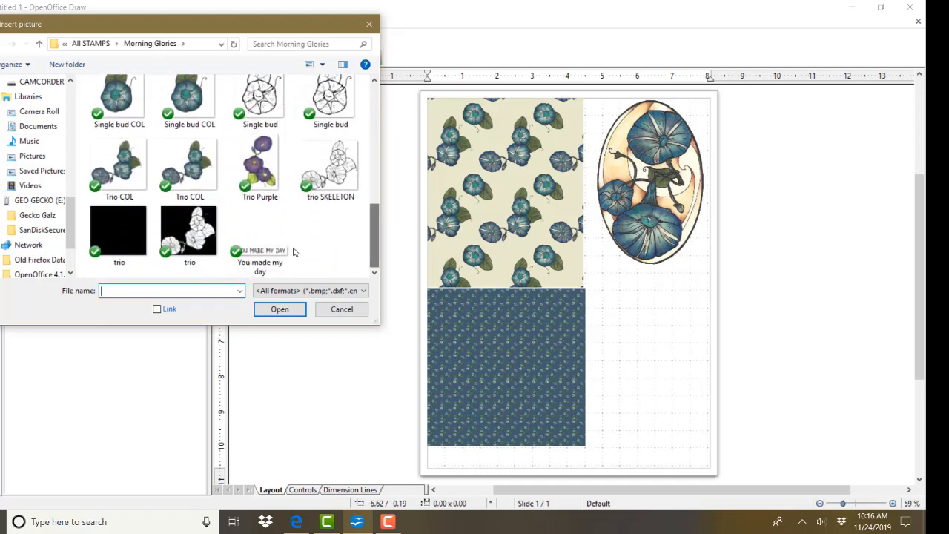
click(289, 252)
click(280, 309)
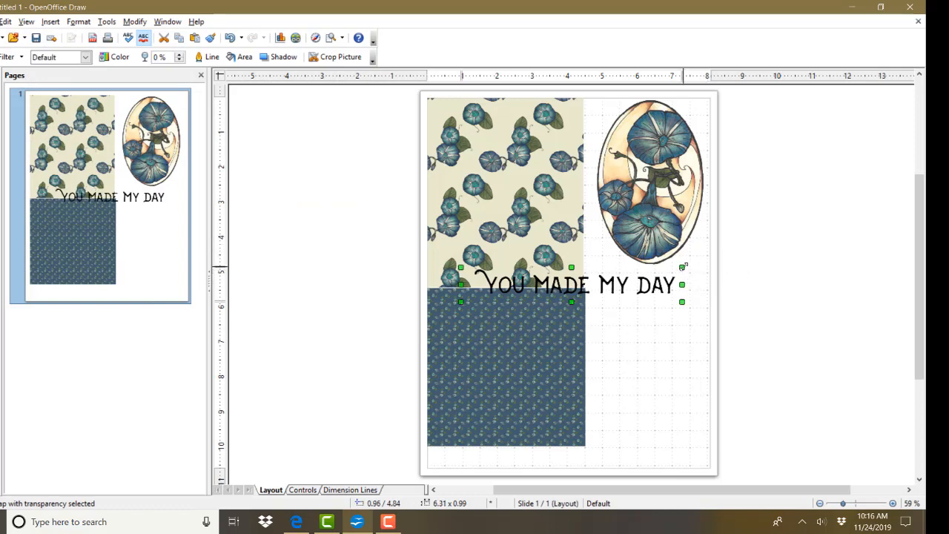
Scale the "You made my day" picture proportionally to about 4.19 × 0.66 inches and move it below the oval picture, at about 3.31 / 6.04 inches
drag(683, 266, 607, 286)
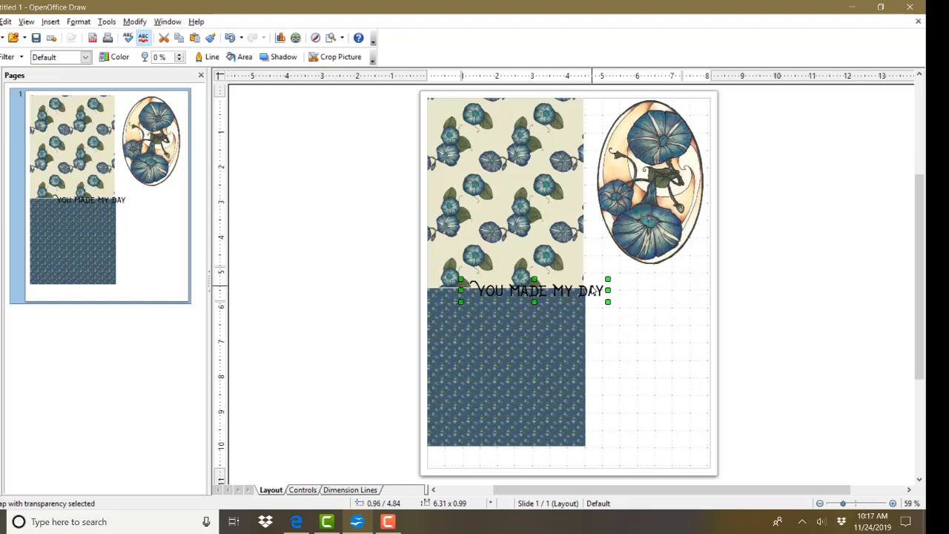
drag(595, 291, 699, 205)
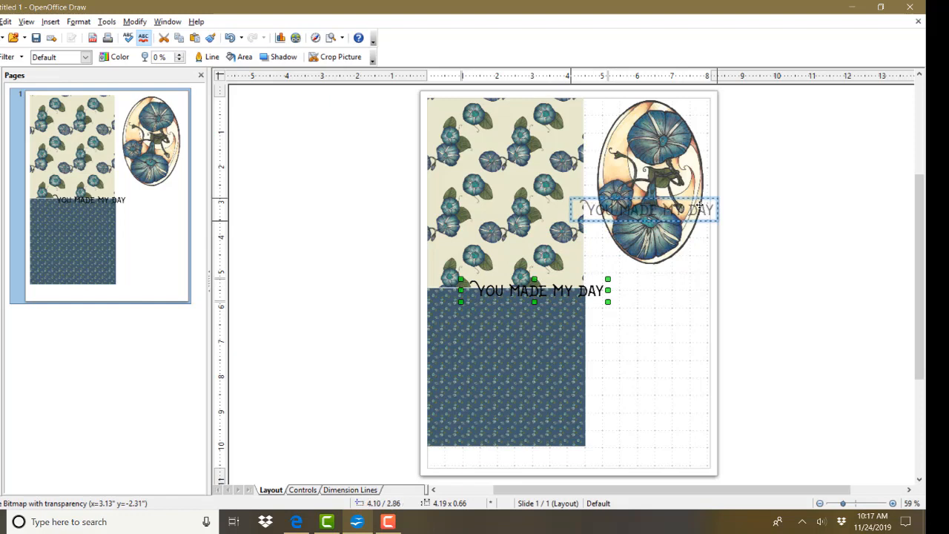
drag(699, 204, 692, 307)
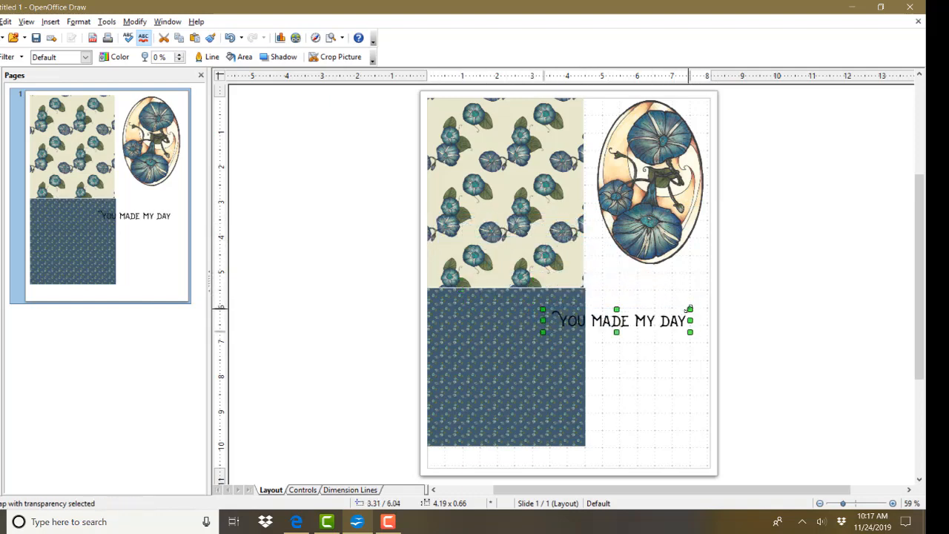
Scale the "You made my day" picture to about 3.59 × 0.56 inches and move it below the blue patterned picture, at about 0.49 / 10.02 inches
drag(690, 319, 670, 318)
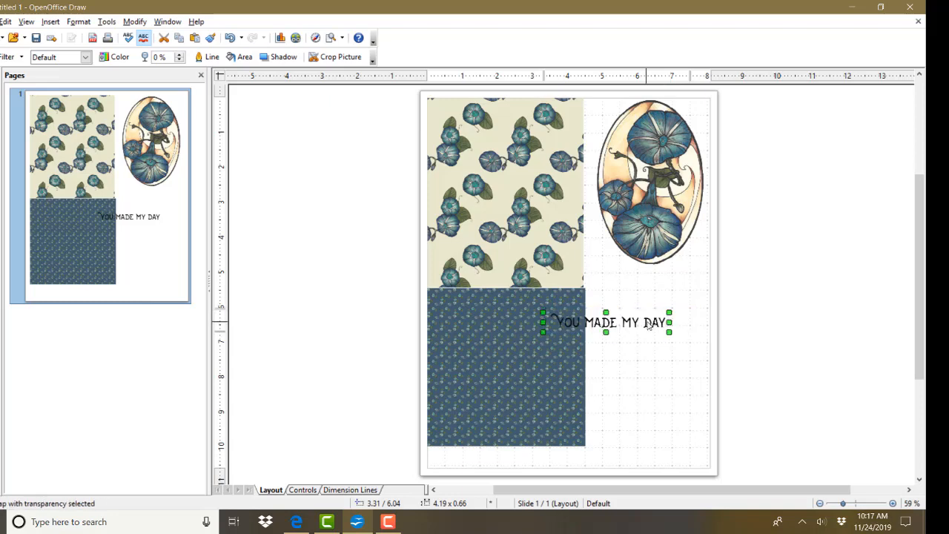
double_click(653, 323)
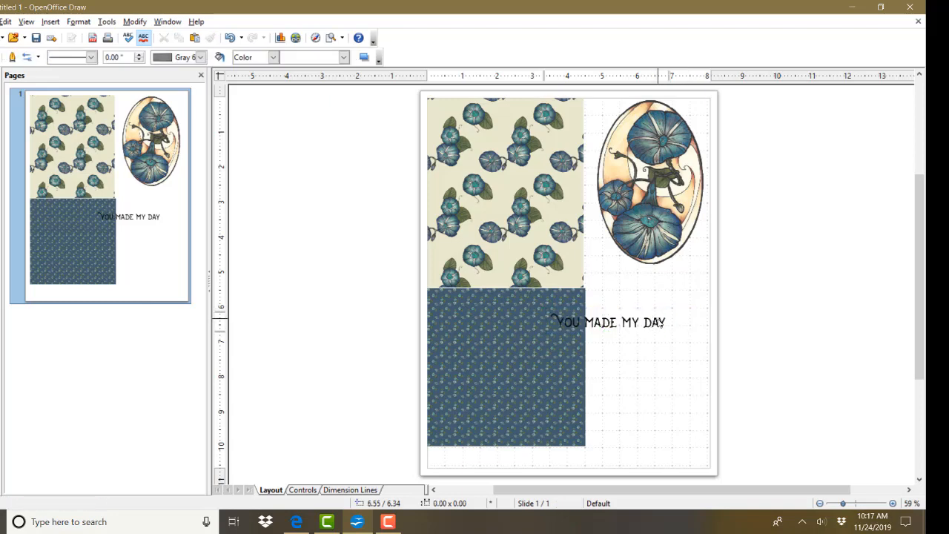
drag(657, 321, 557, 253)
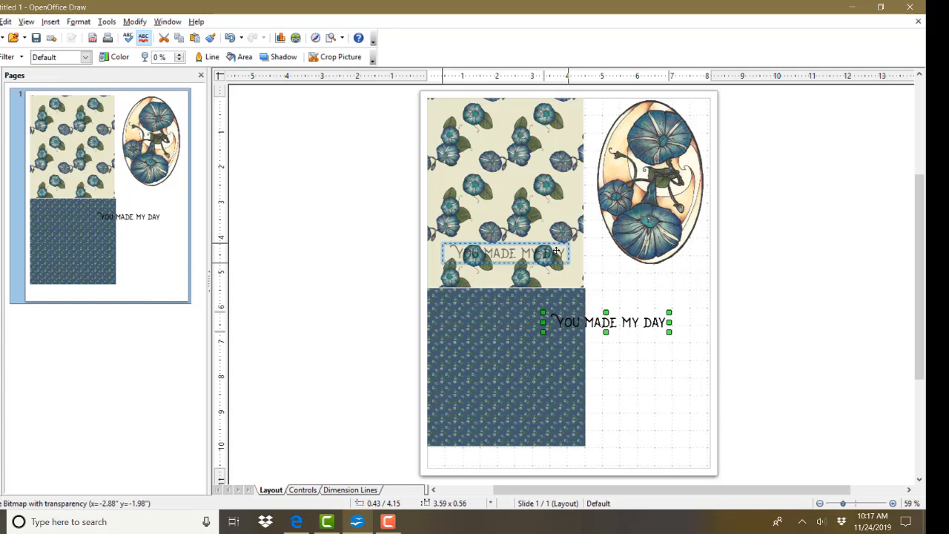
drag(557, 252, 557, 455)
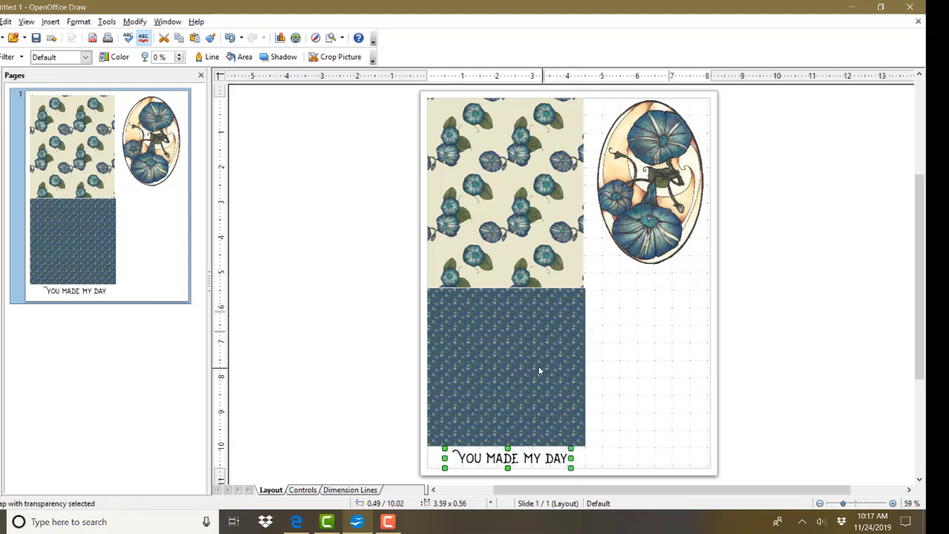
Try placing the blue patterned picture below the oval picture, at about 3.24 / 5.45 inches
drag(538, 368, 648, 368)
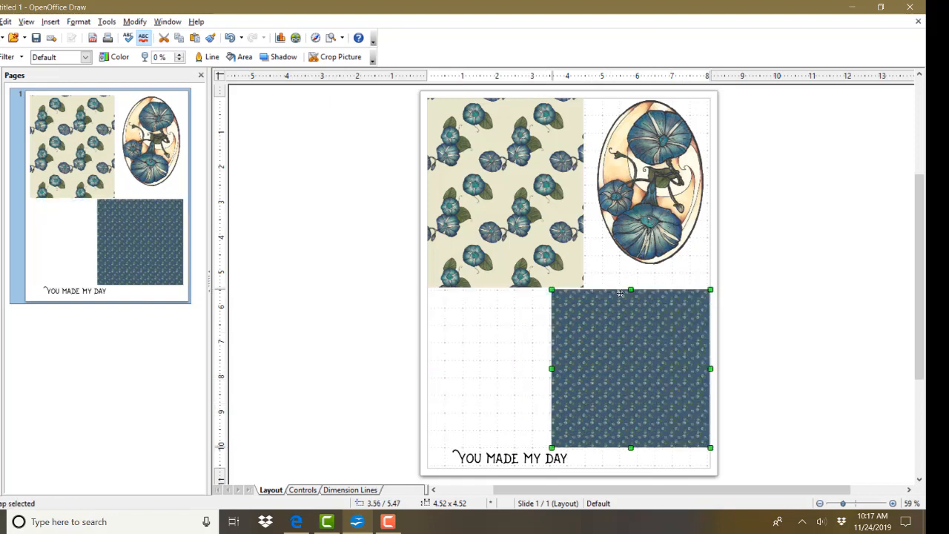
click(510, 460)
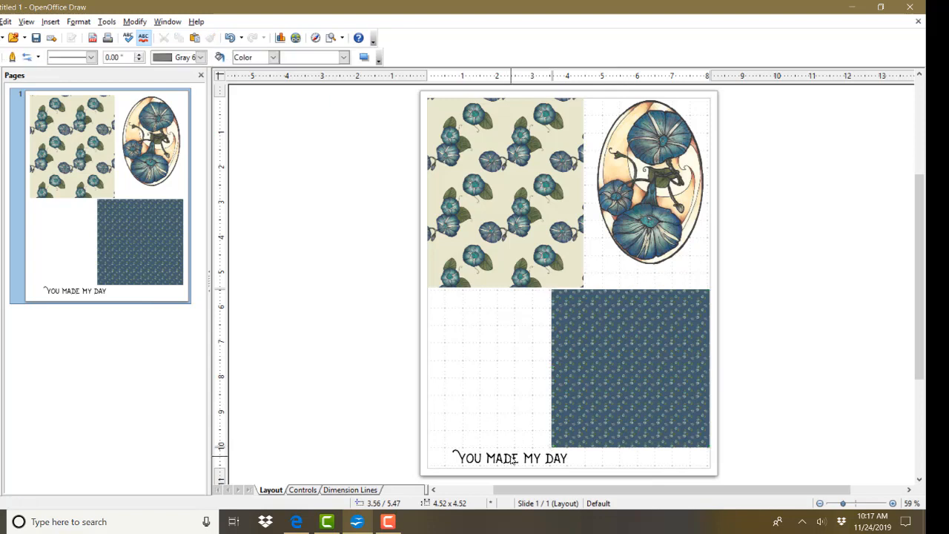
drag(615, 354, 604, 353)
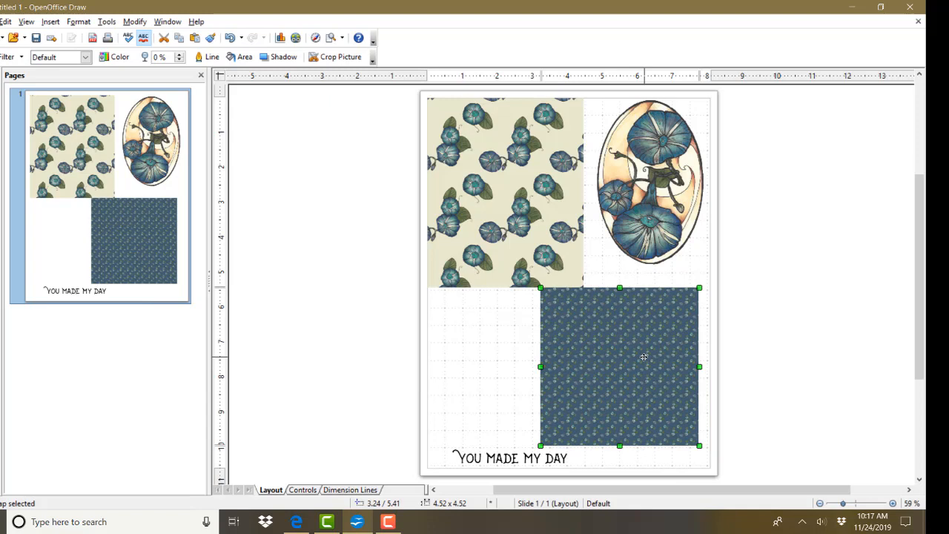
key(Down)
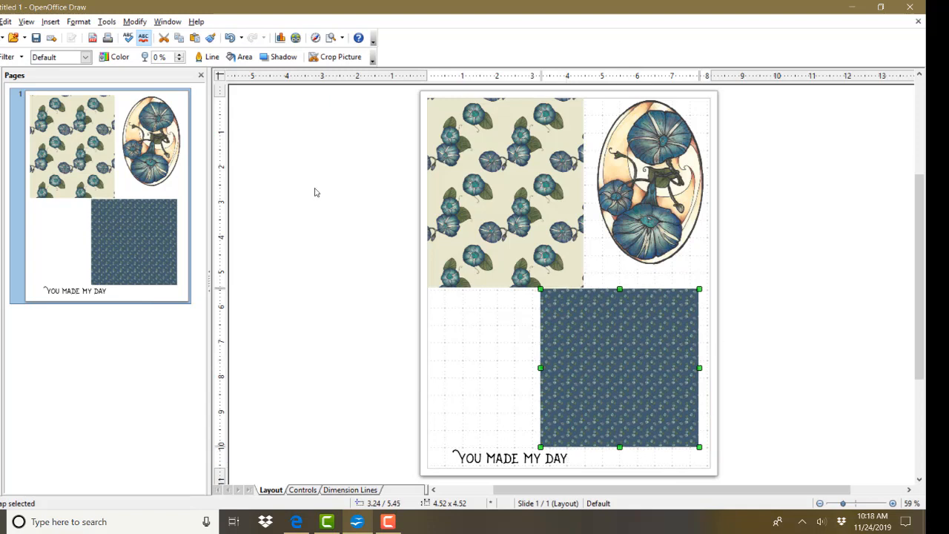
Undo the last three moves of the blue patterned picture
click(6, 21)
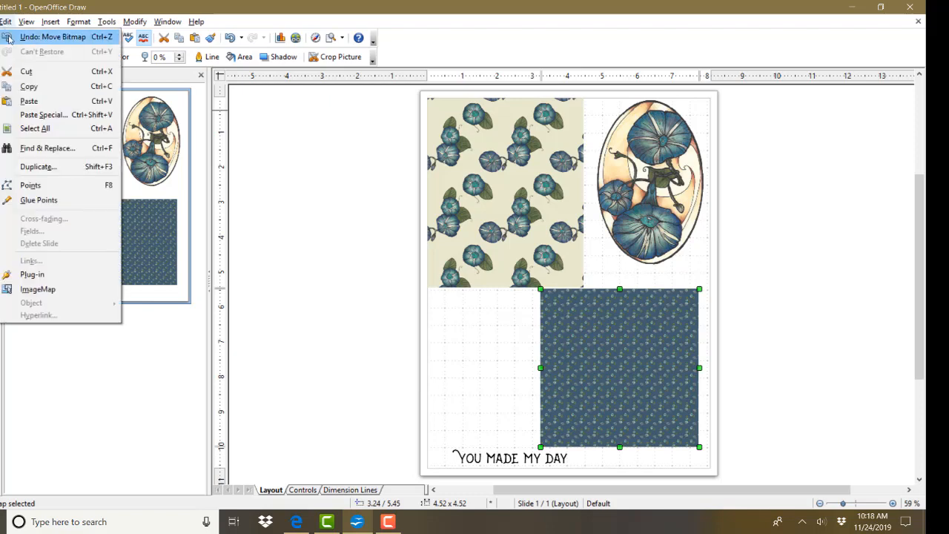
click(9, 38)
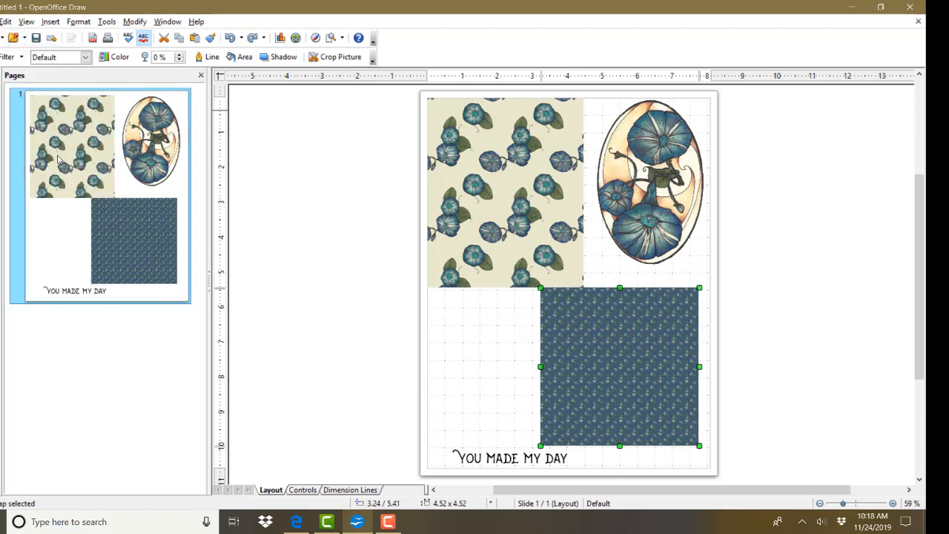
click(7, 21)
click(8, 39)
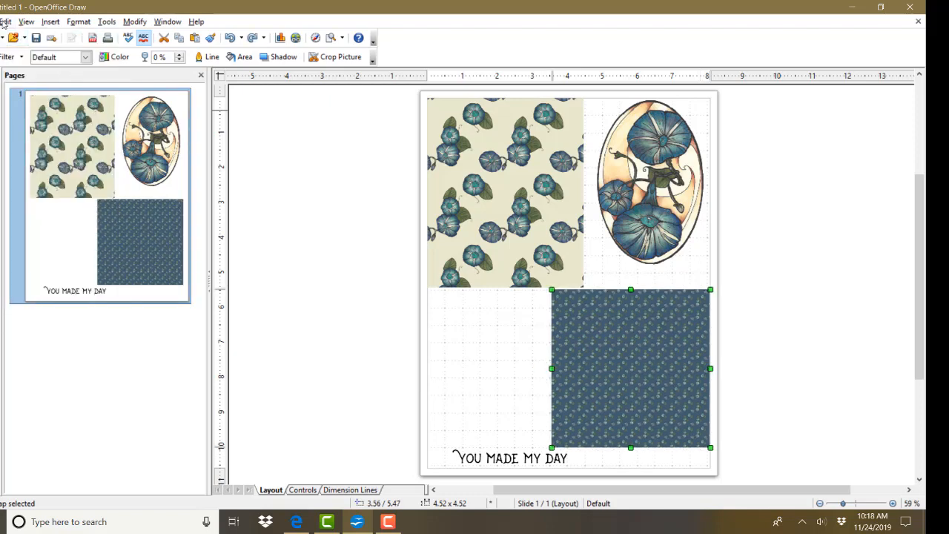
click(6, 21)
click(9, 38)
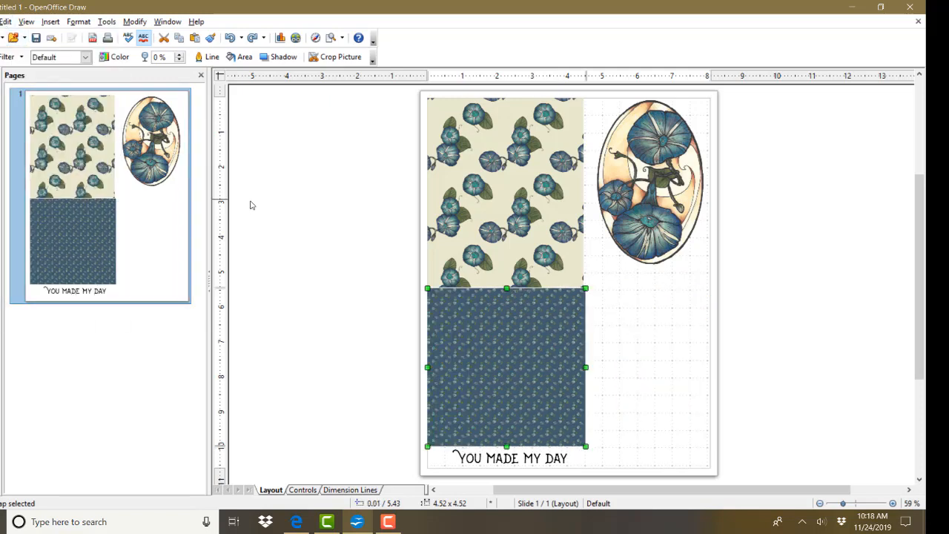
Move the "You made my day" picture to the right along the page bottom, at about 2.52 / 10.02 inches
click(539, 463)
drag(539, 464, 607, 459)
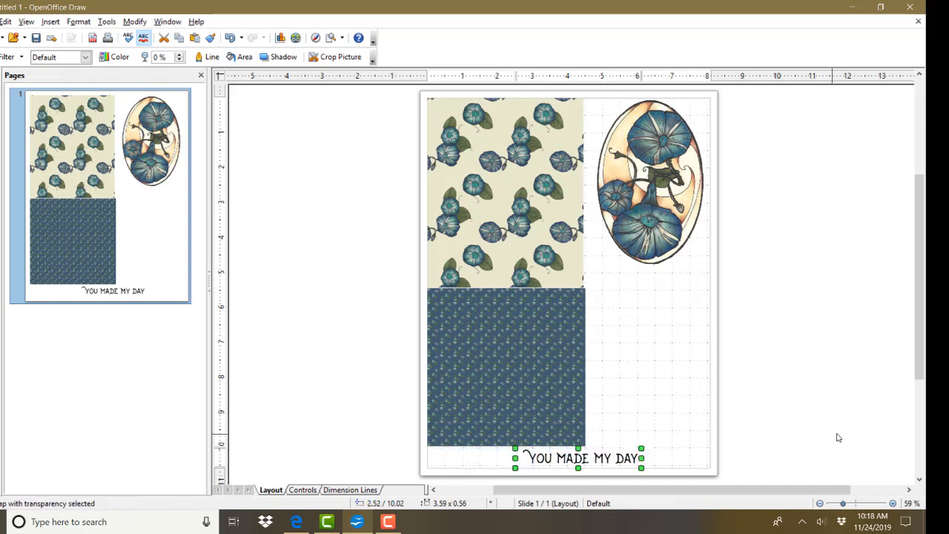
click(863, 420)
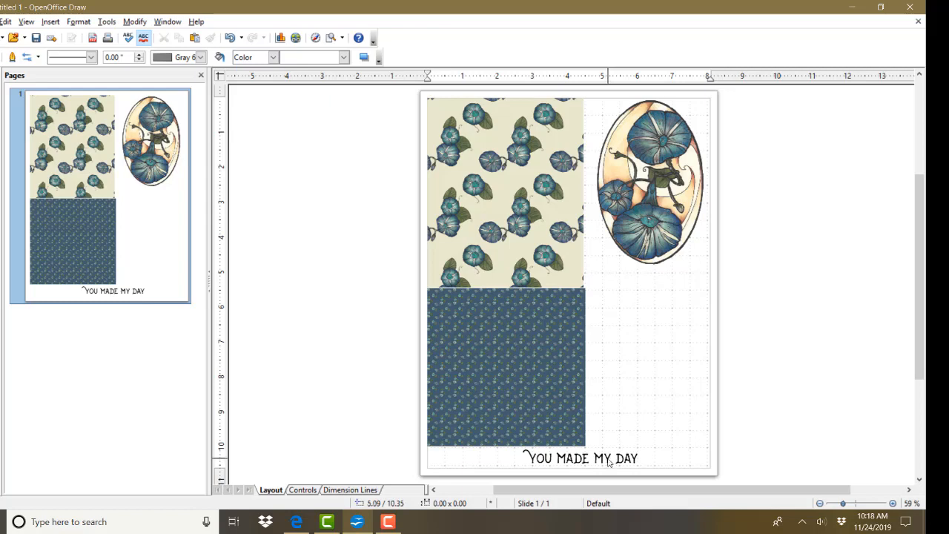
Try the "You made my day" picture beside the blue patterned picture, rotated 90° counterclockwise to read upward
drag(606, 461, 674, 346)
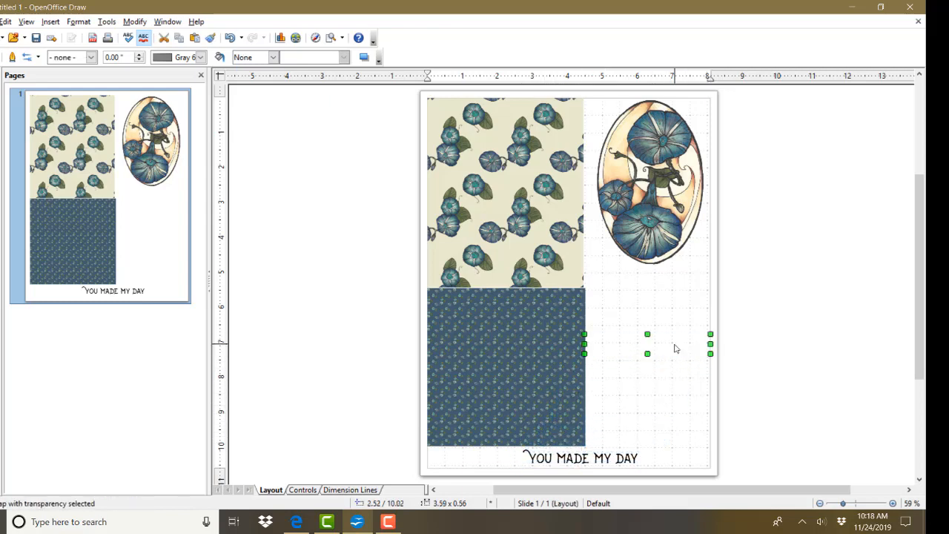
click(676, 346)
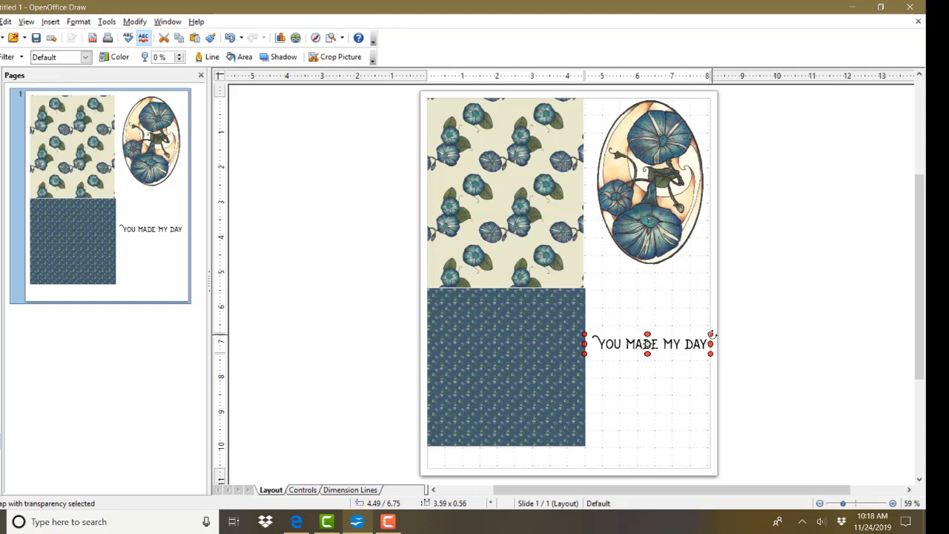
drag(712, 334, 640, 300)
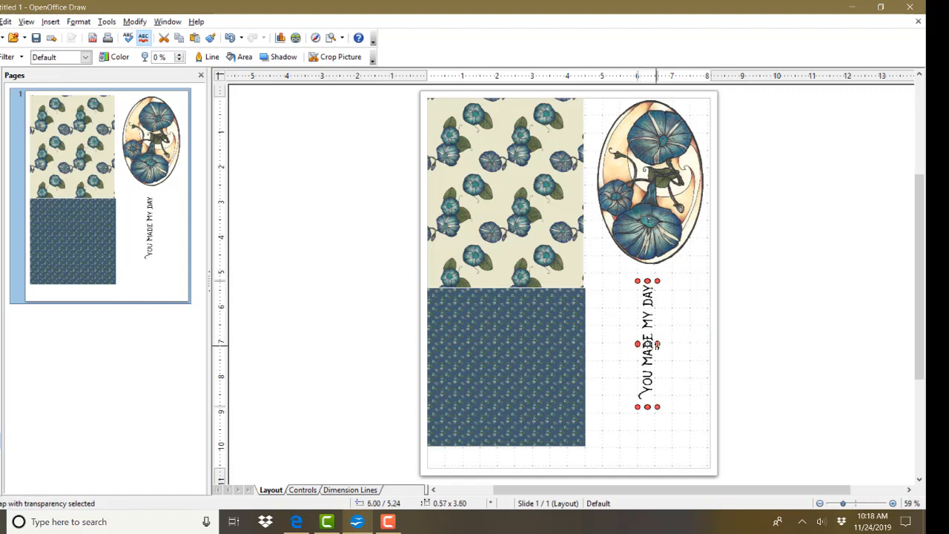
drag(657, 344, 657, 344)
drag(647, 344, 621, 370)
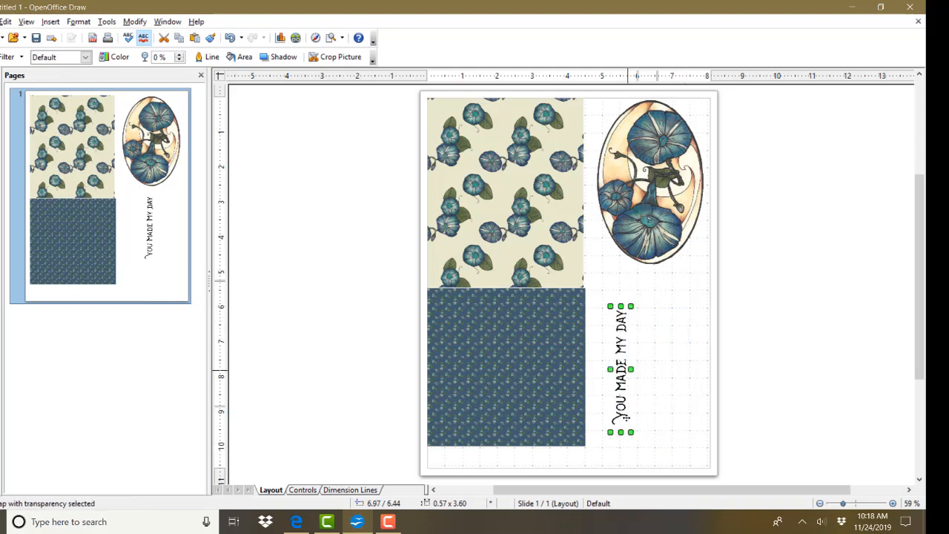
click(787, 382)
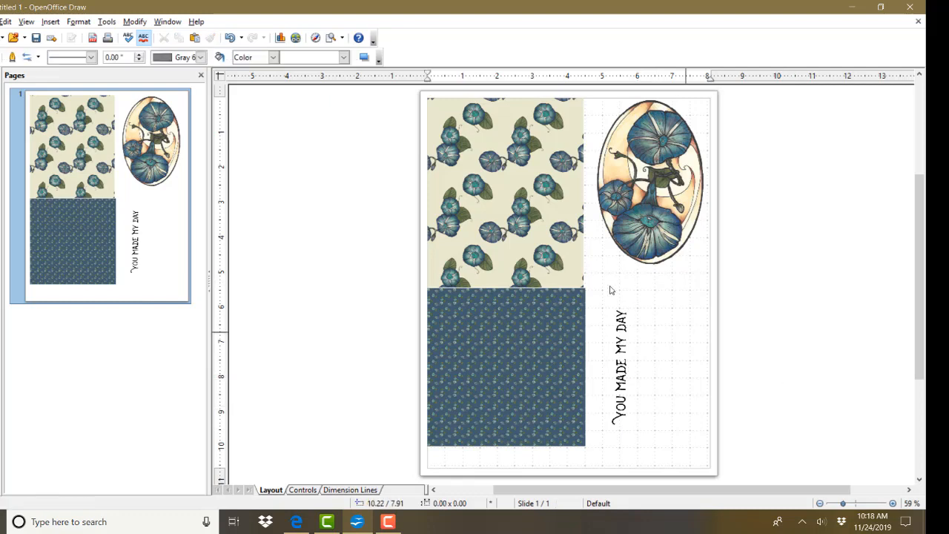
Undo the rotation and the moves that placed the "You made my day" picture beside the blue patterned picture
click(6, 22)
click(14, 37)
click(6, 21)
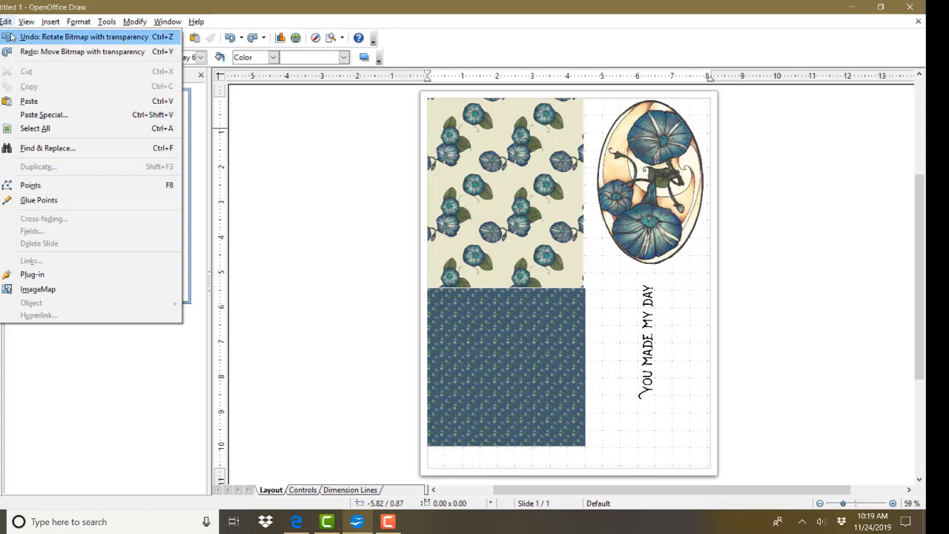
click(10, 35)
click(6, 22)
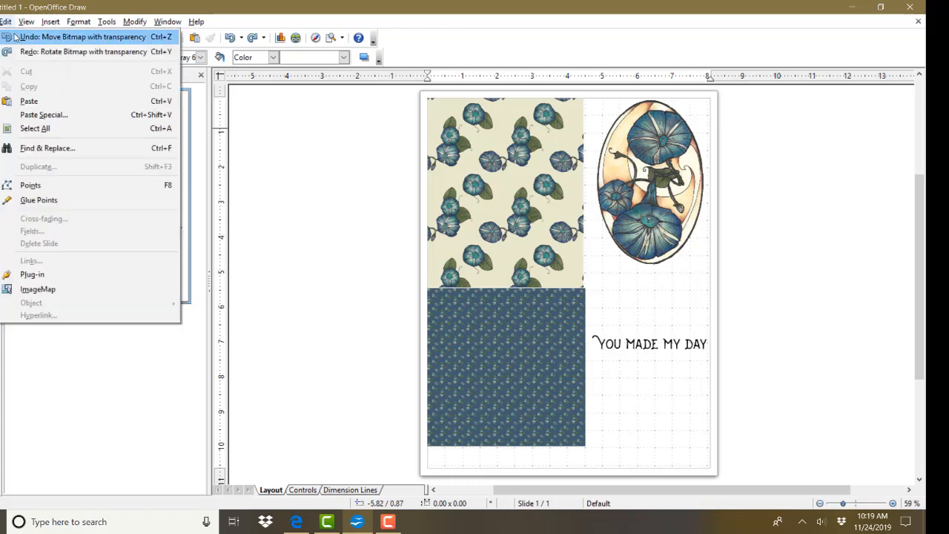
click(14, 37)
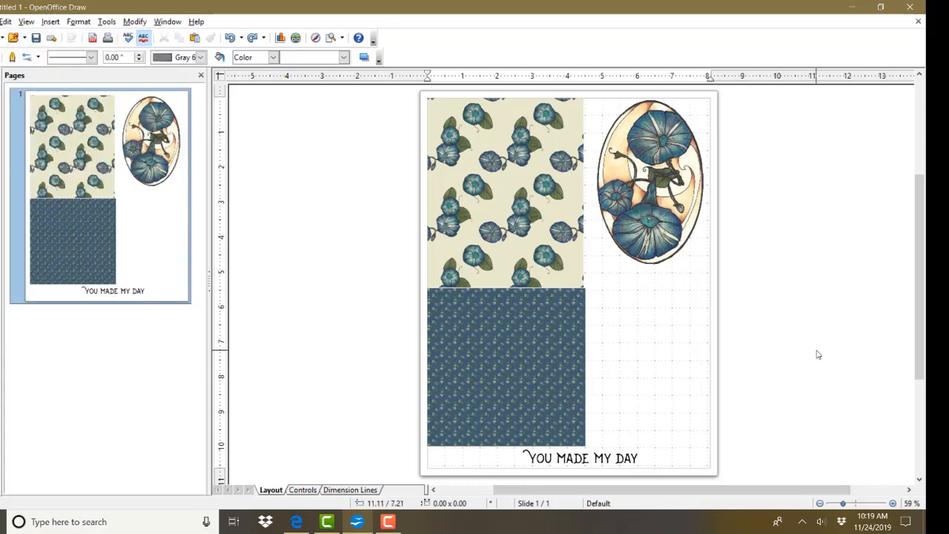
Crop the lower part off the blue patterned picture, leaving about 4.48 × 3.19 inches, and move the "You made my day" picture slightly up and left
click(518, 394)
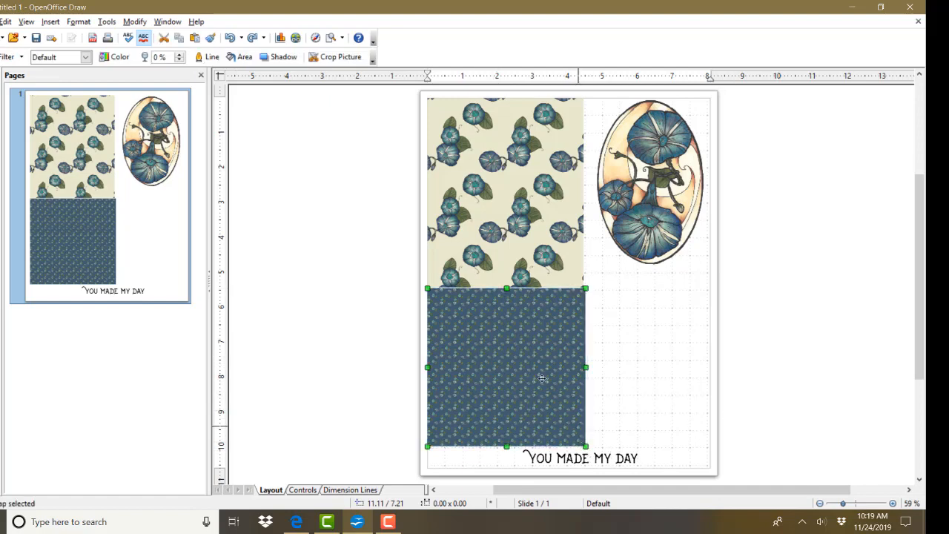
click(335, 57)
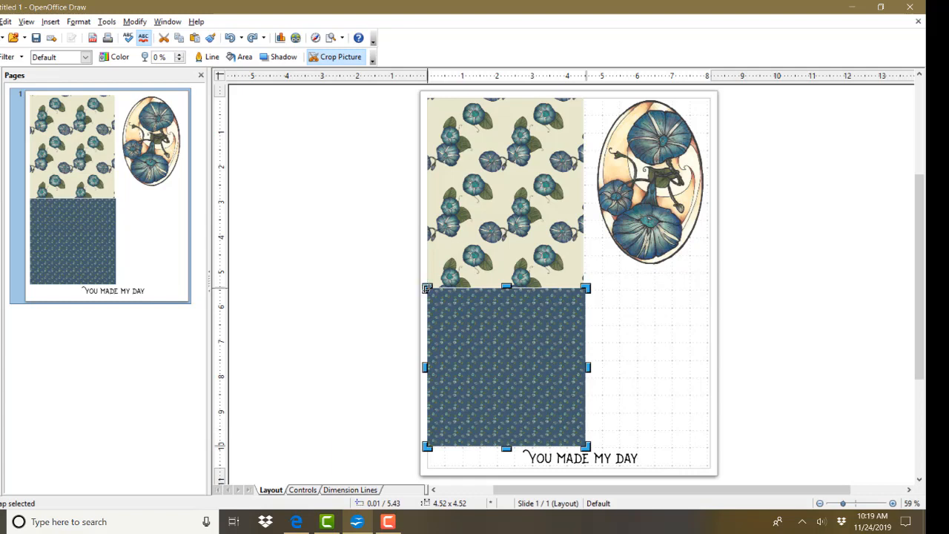
drag(586, 447, 585, 399)
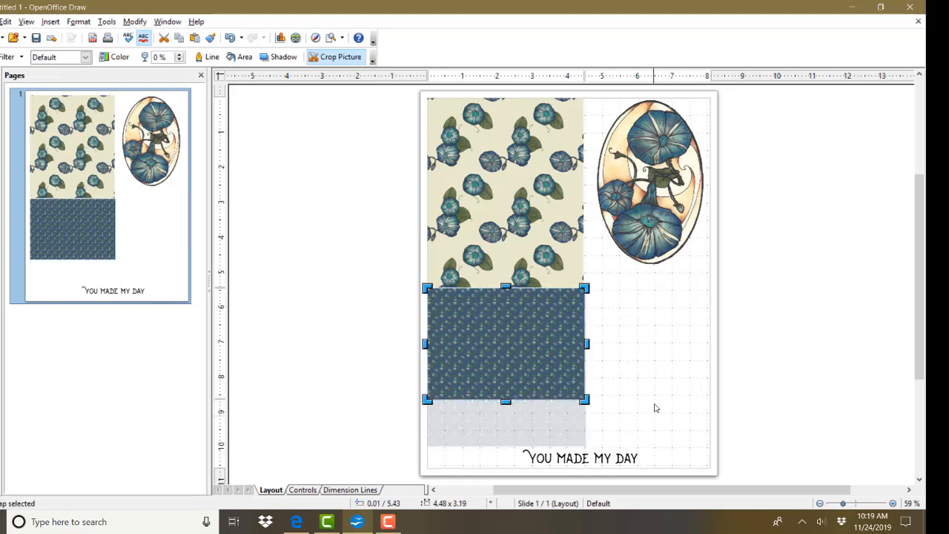
click(637, 363)
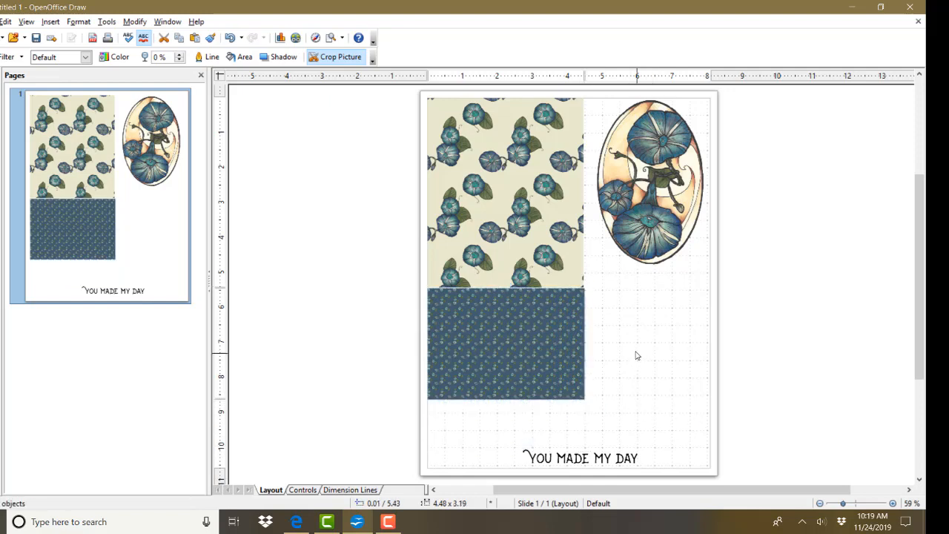
click(607, 459)
drag(608, 459, 592, 449)
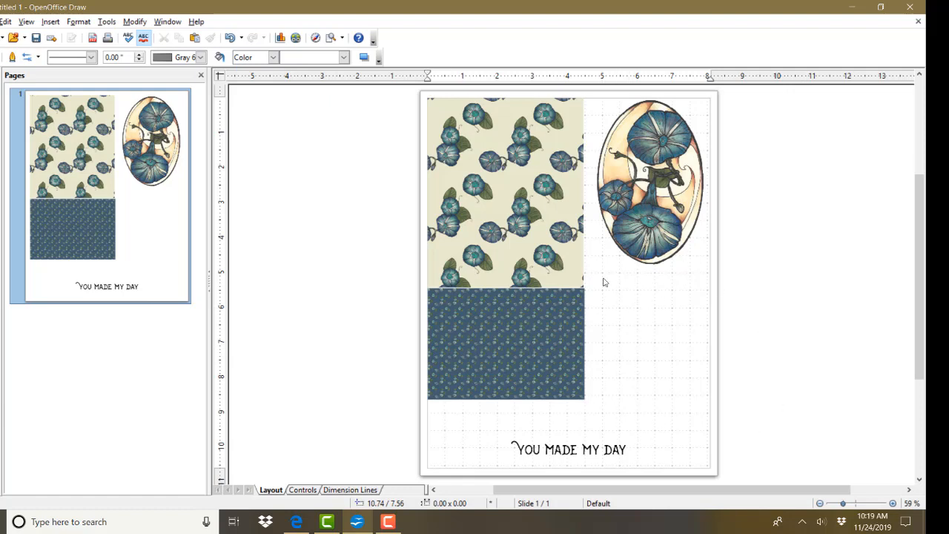
Insert the colored "Trio COL" flower picture from the Morning Glories folder
click(50, 23)
mouse_move(145, 164)
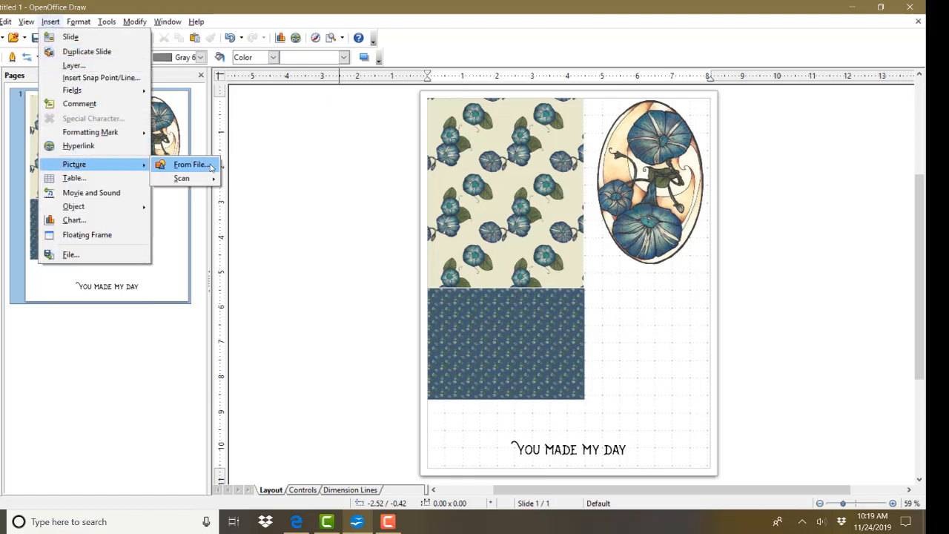
click(193, 164)
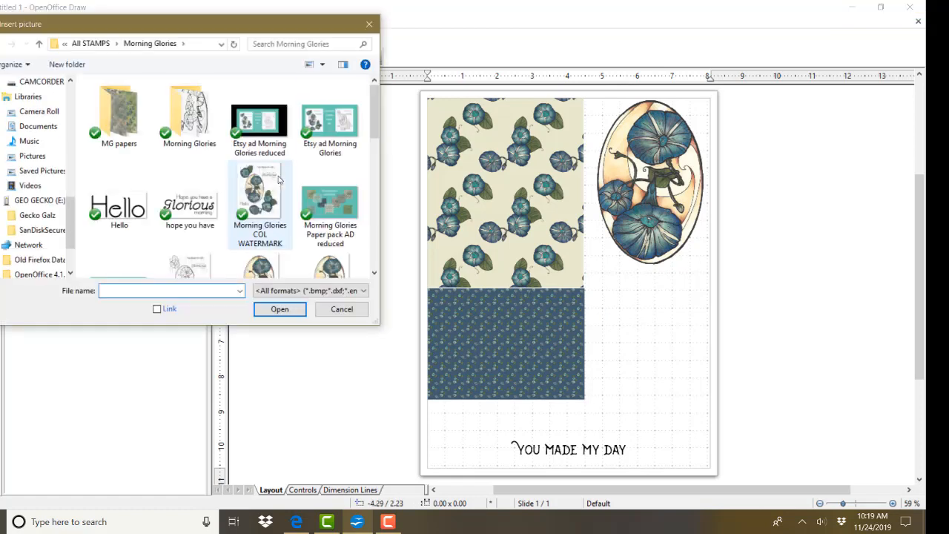
drag(374, 95, 375, 215)
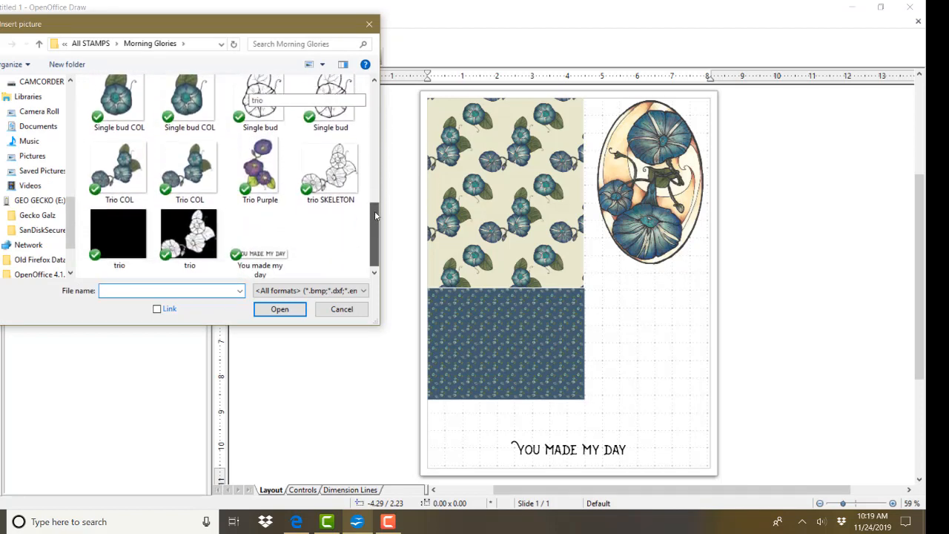
click(194, 166)
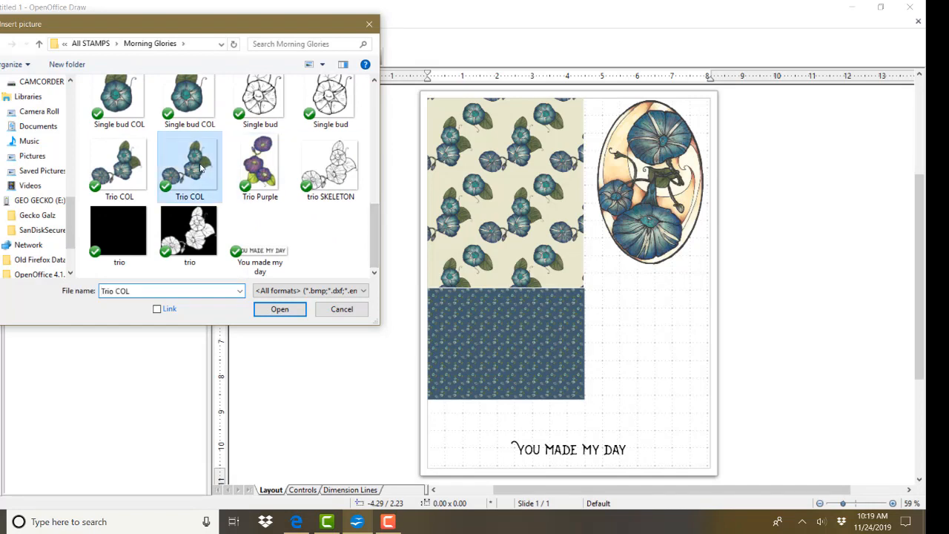
click(281, 310)
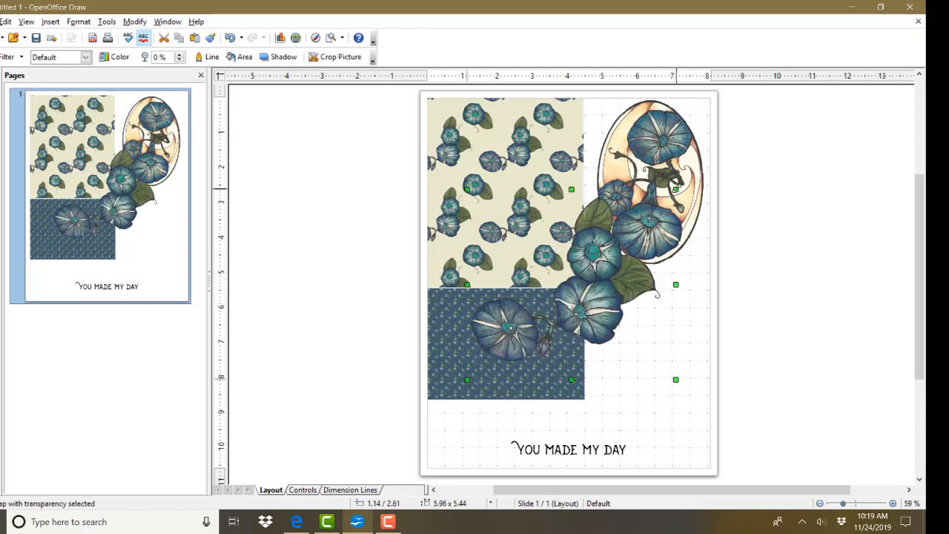
Scale the flower trio to about 3.65 × 3.34 inches and move it below the oval picture, at about 4.64 / 6.39 inches
drag(675, 190, 595, 264)
drag(546, 344, 666, 398)
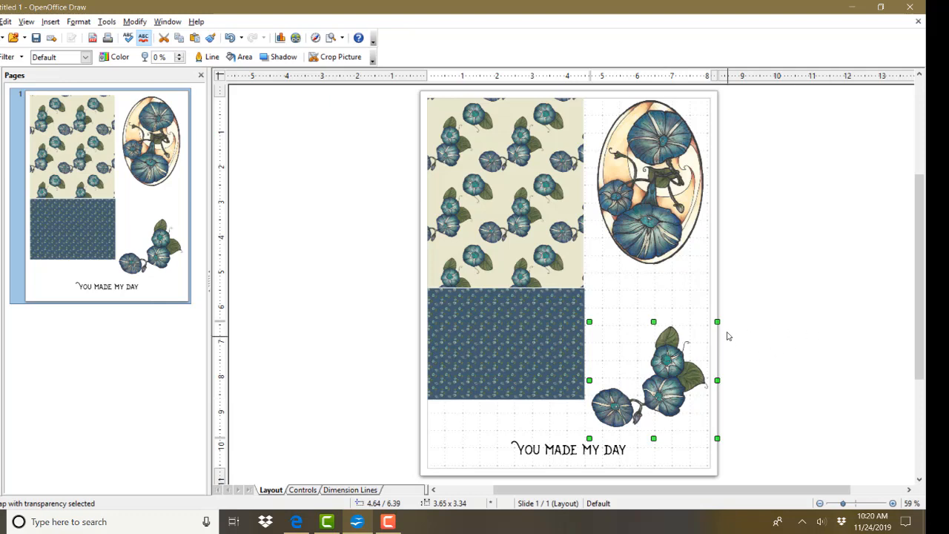
Rotate the flower trio counterclockwise so it hangs nearly vertically, and shift it up to about 4.04 / 4.96 inches
click(711, 326)
drag(717, 321, 653, 280)
drag(680, 350, 681, 327)
click(684, 325)
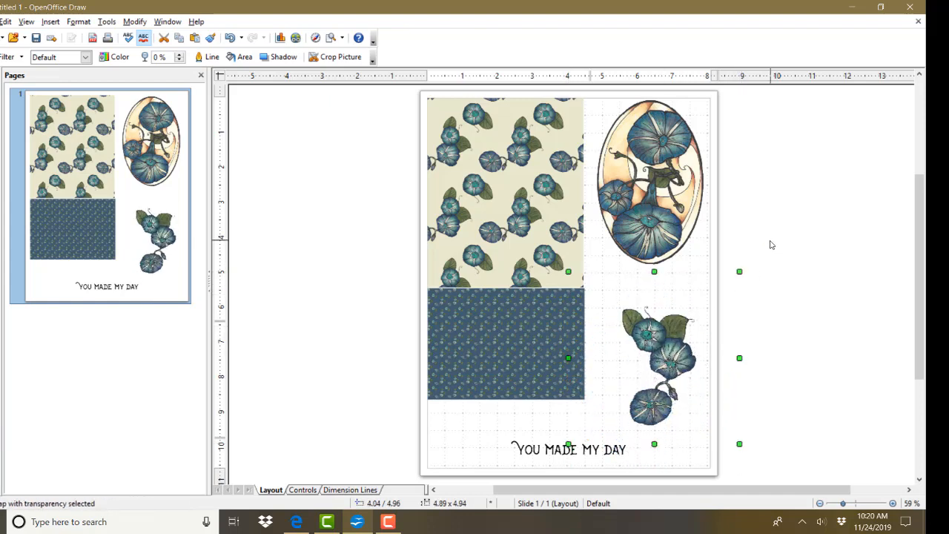
Enlarge the rotated flower trio to about 5.49 × 5.54 inches and move it up and left, just below the oval picture
drag(739, 272, 754, 258)
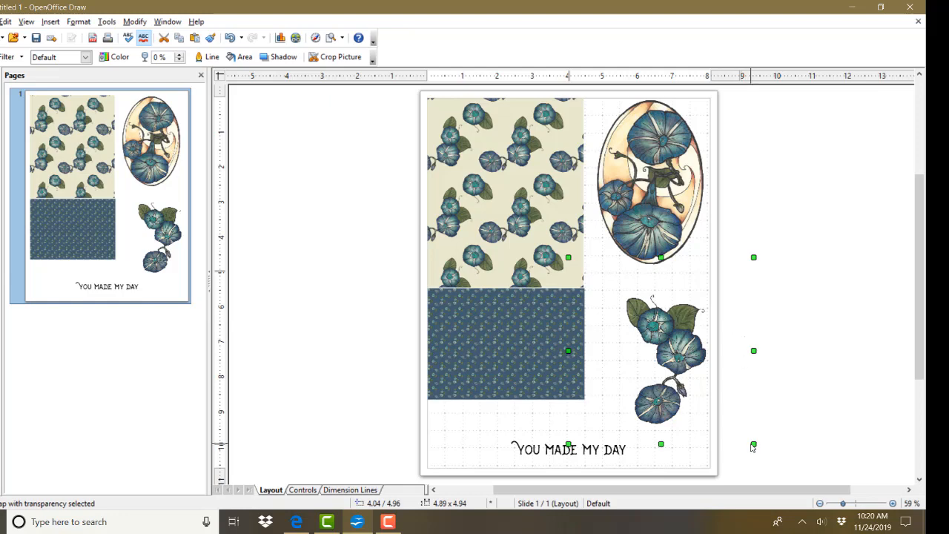
drag(753, 444, 760, 451)
drag(679, 344, 658, 322)
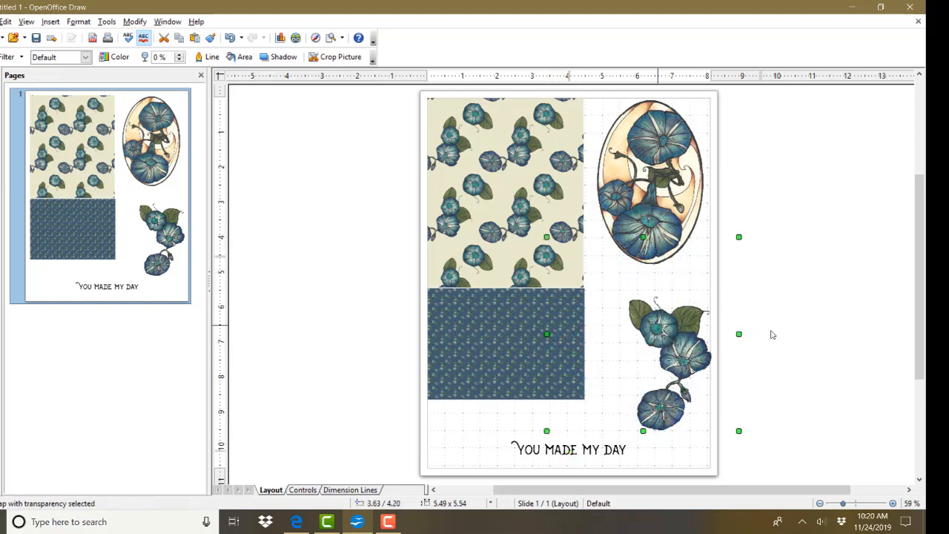
click(882, 332)
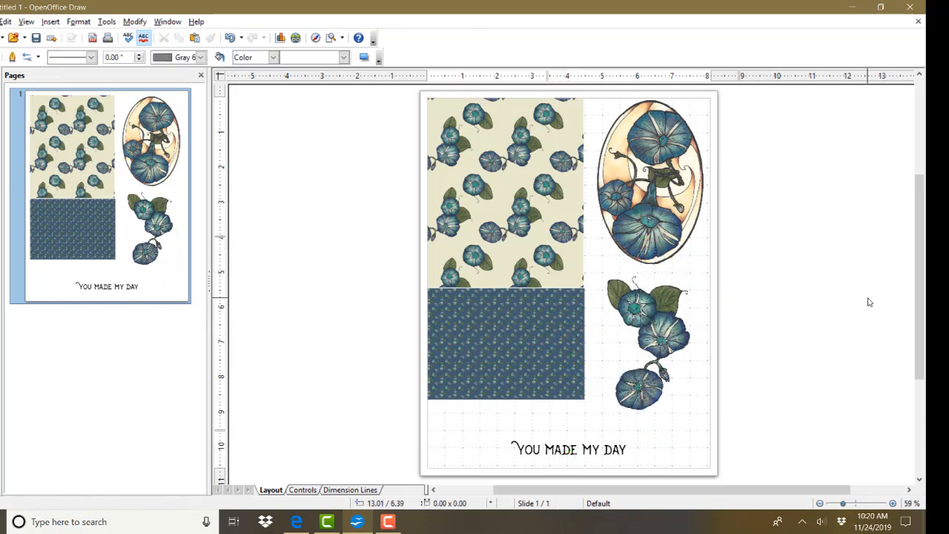